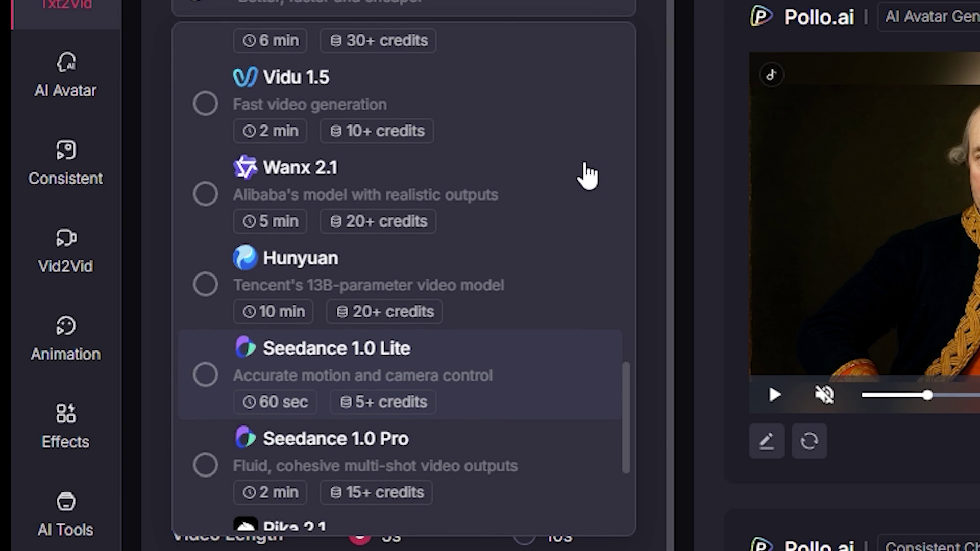
Step: Review the available video generation models, comparing their descriptions, generation times and credit costs
scroll(587, 176, up, 3)
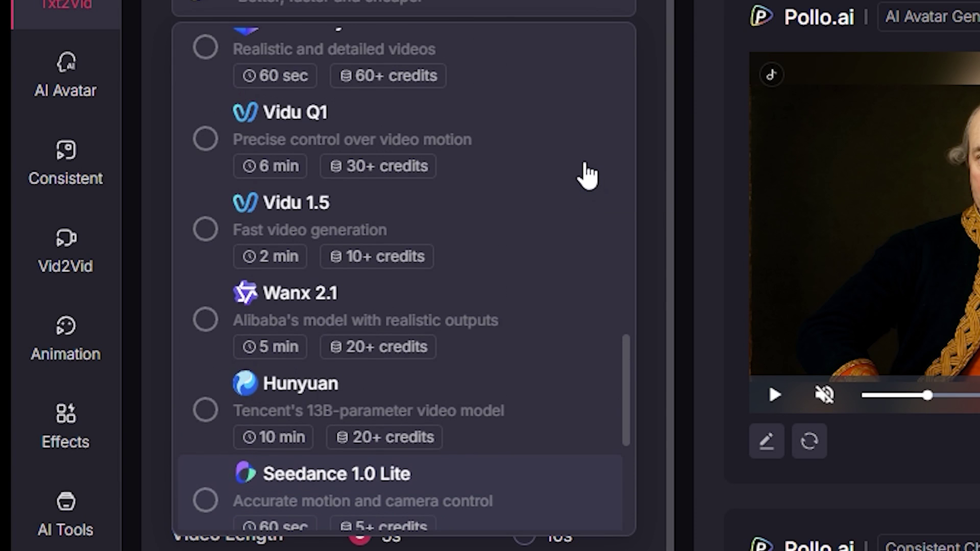
scroll(587, 176, up, 3)
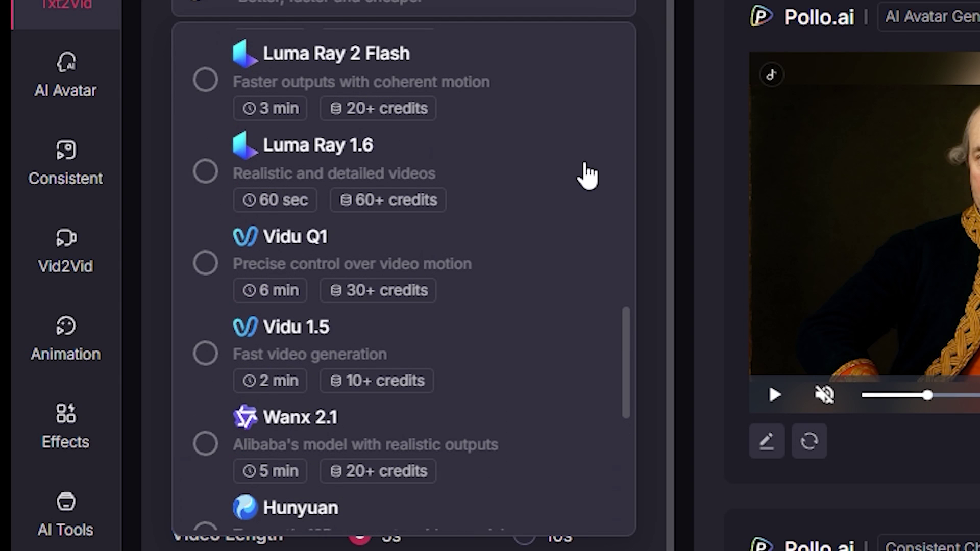
scroll(587, 176, up, 3)
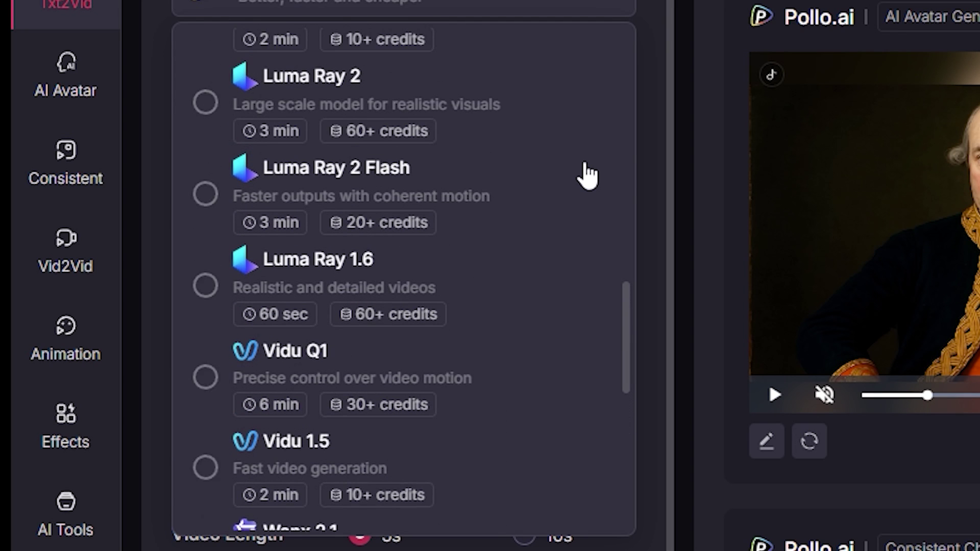
scroll(588, 176, up, 3)
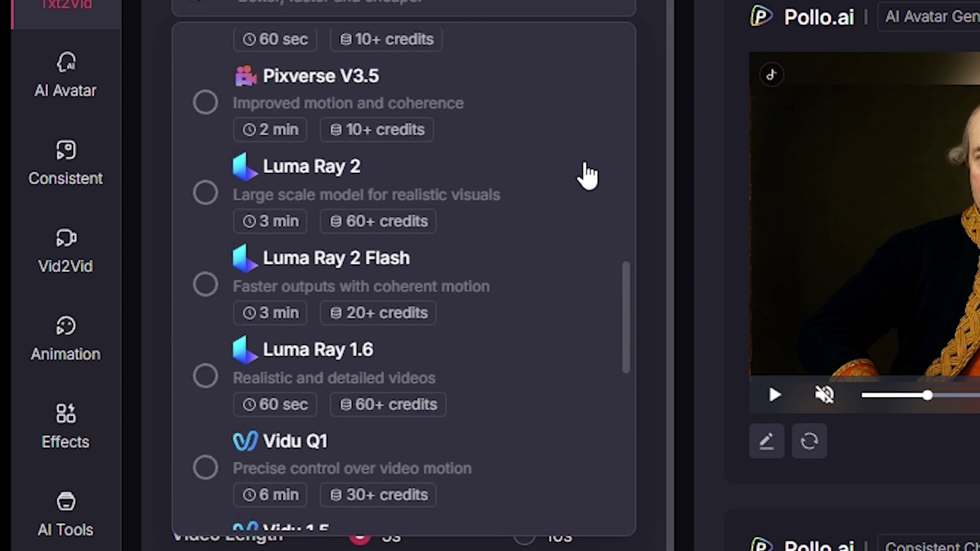
scroll(587, 176, up, 3)
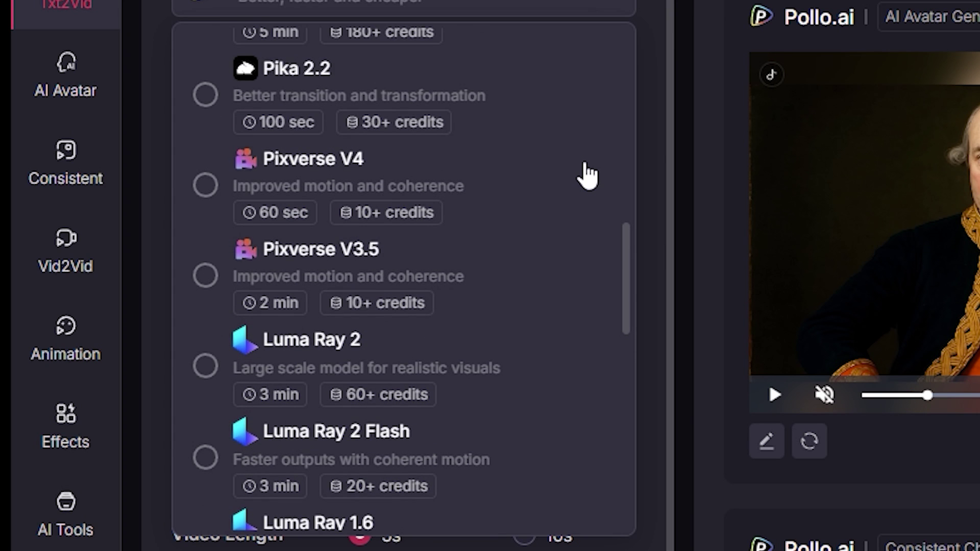
scroll(588, 176, up, 3)
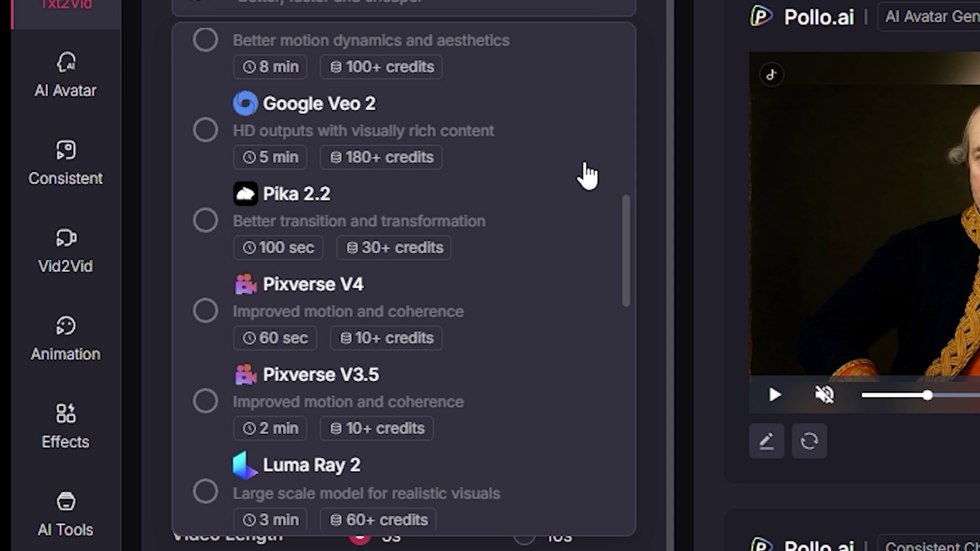
scroll(588, 176, up, 3)
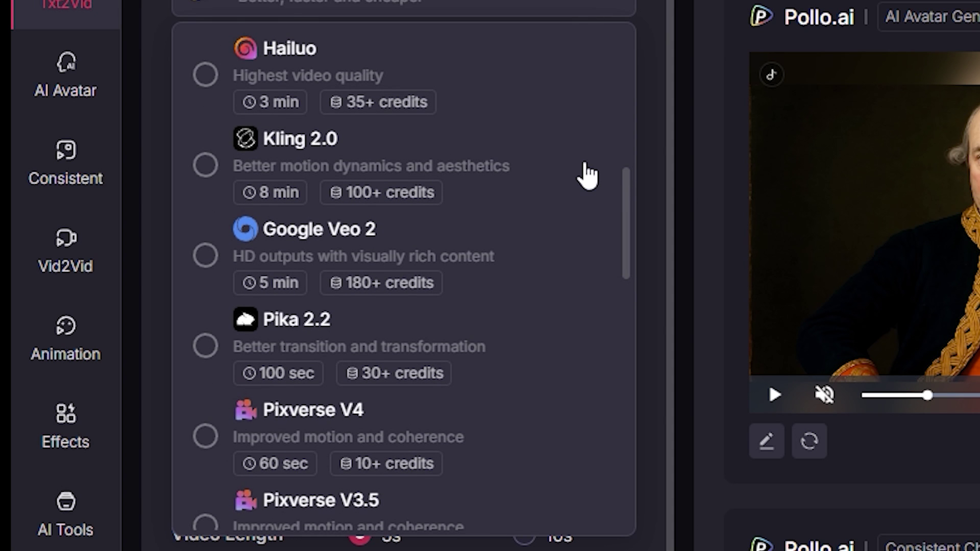
scroll(587, 176, up, 3)
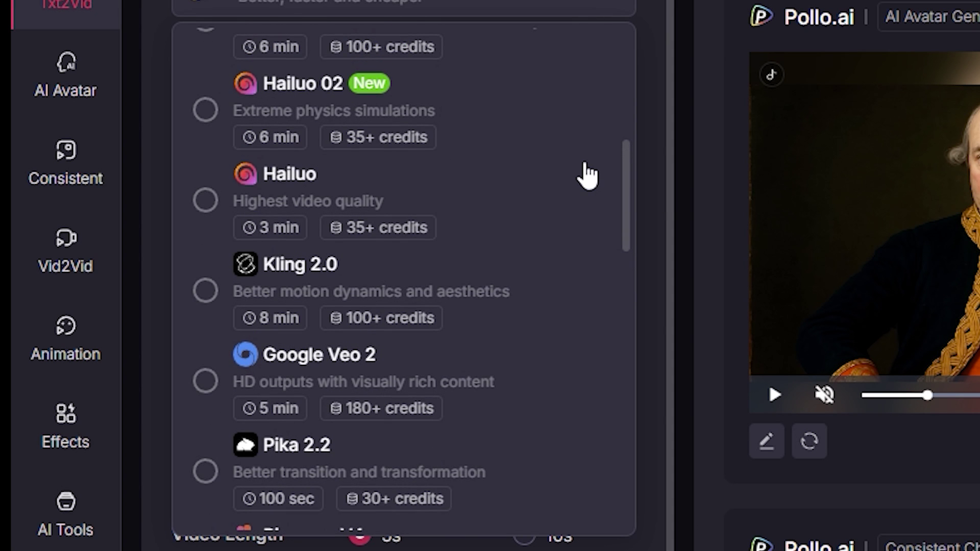
scroll(587, 176, up, 3)
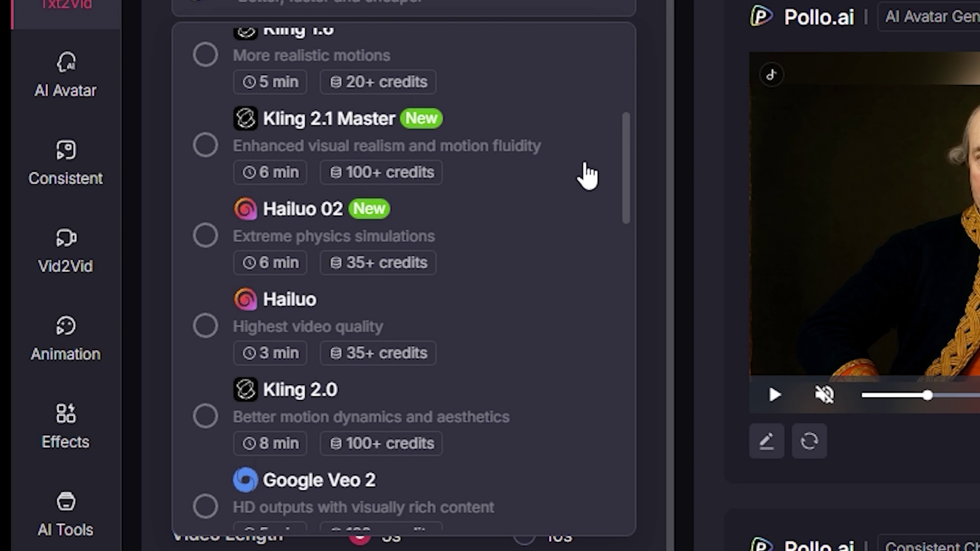
scroll(587, 176, up, 3)
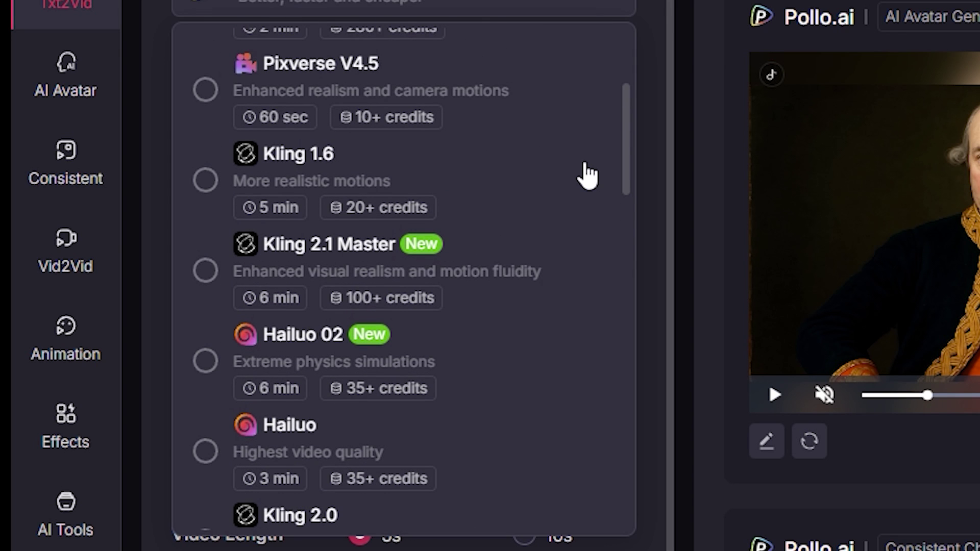
scroll(587, 176, up, 3)
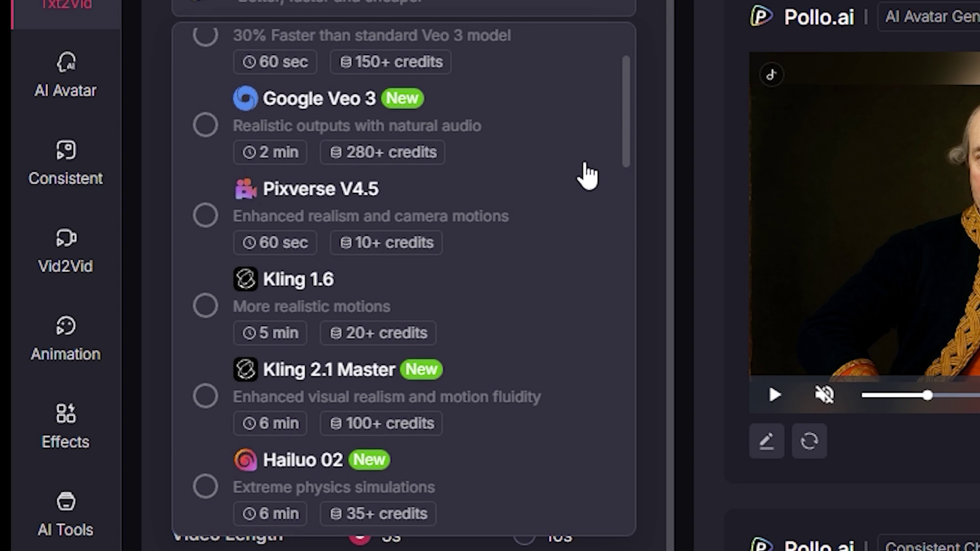
scroll(587, 176, up, 3)
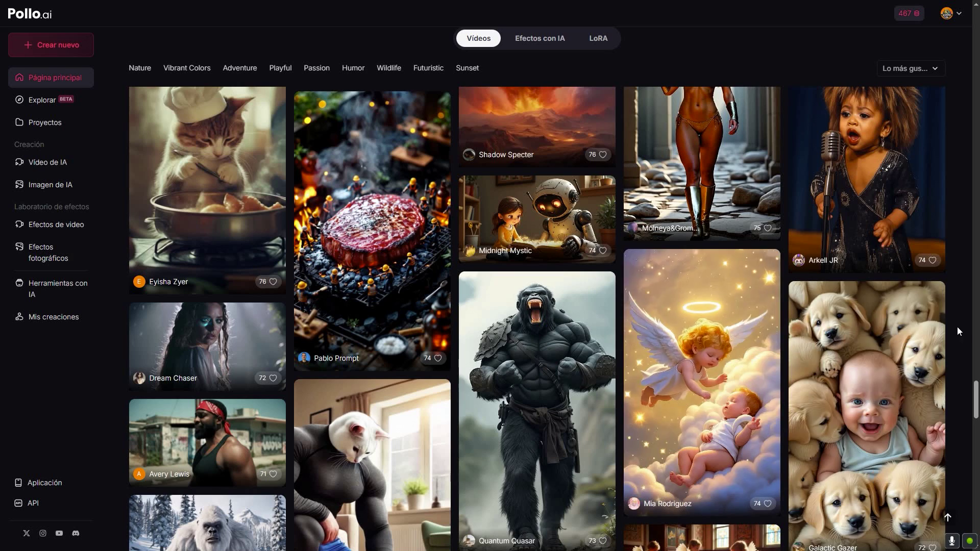
Step: Browse the community video gallery on the home page for examples of AI-generated clips
scroll(957, 326, down, 2)
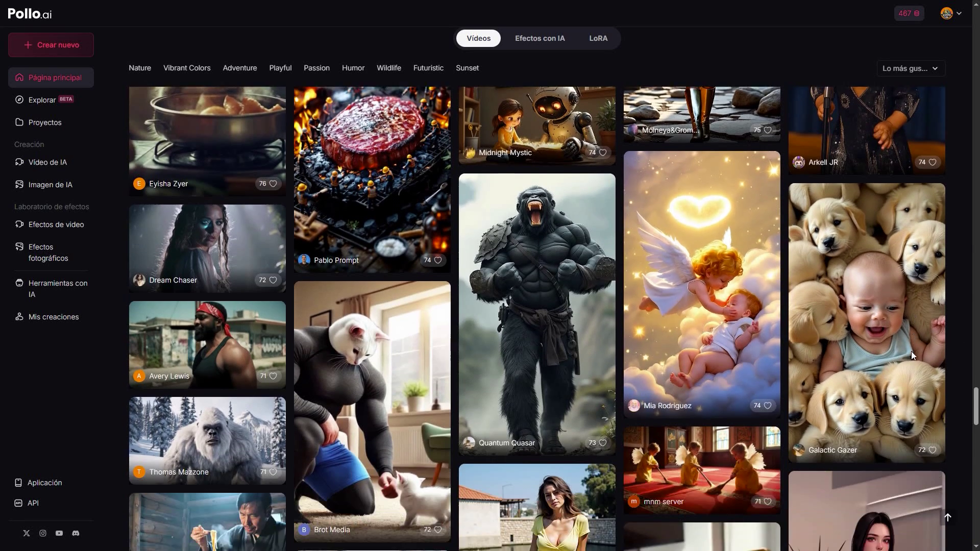
scroll(907, 341, down, 3)
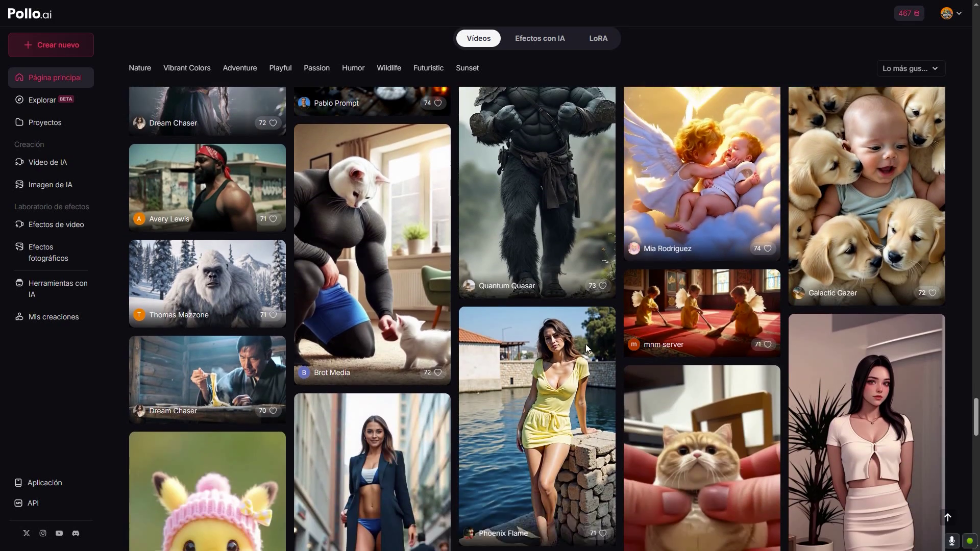
scroll(335, 321, down, 5)
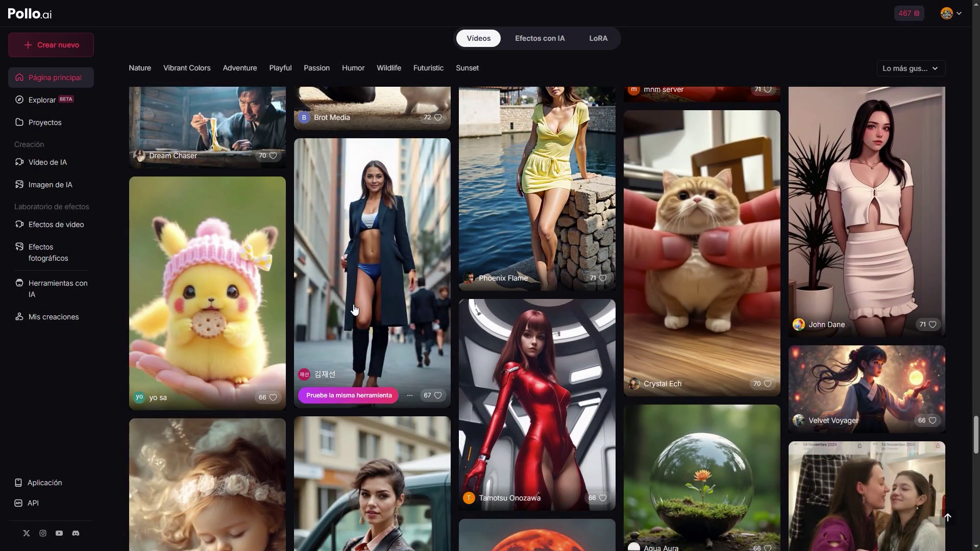
scroll(485, 282, down, 5)
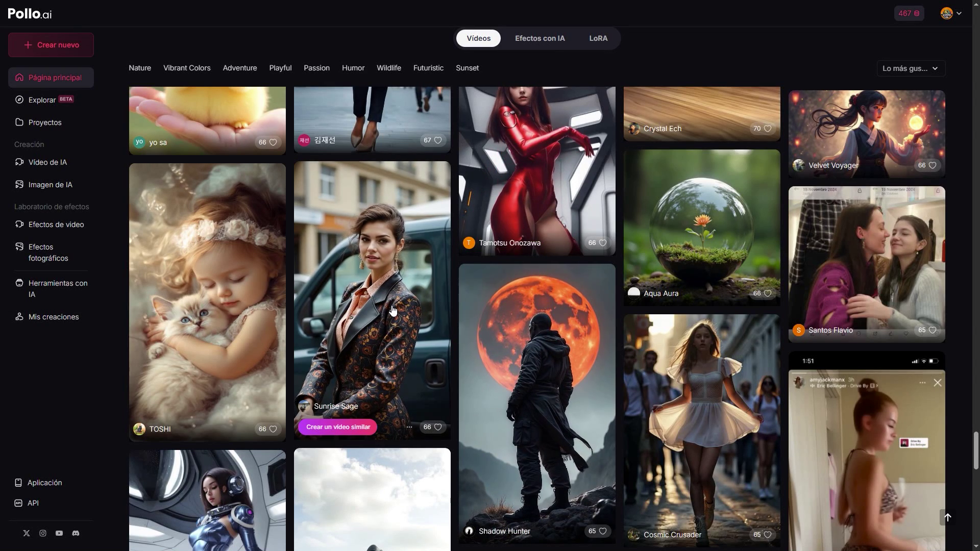
scroll(393, 310, down, 4)
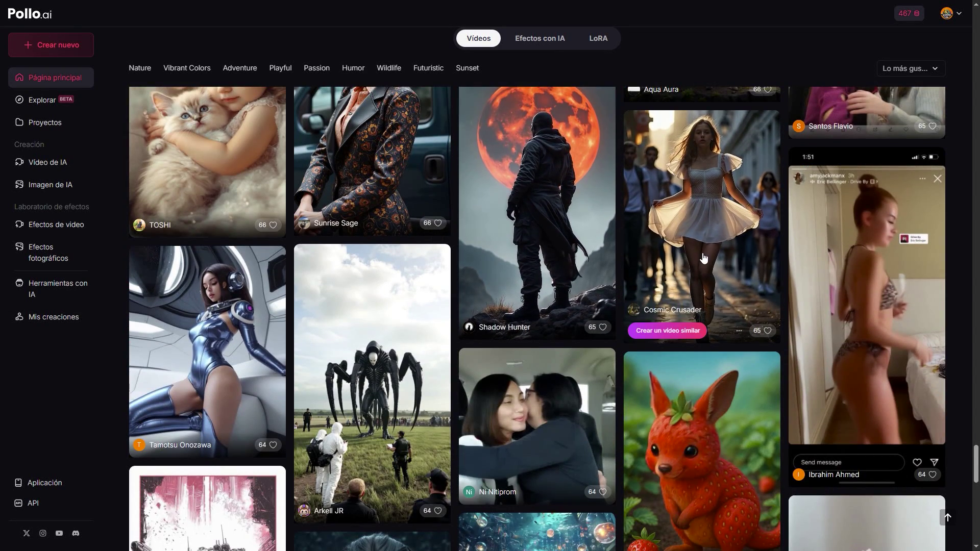
scroll(563, 387, down, 7)
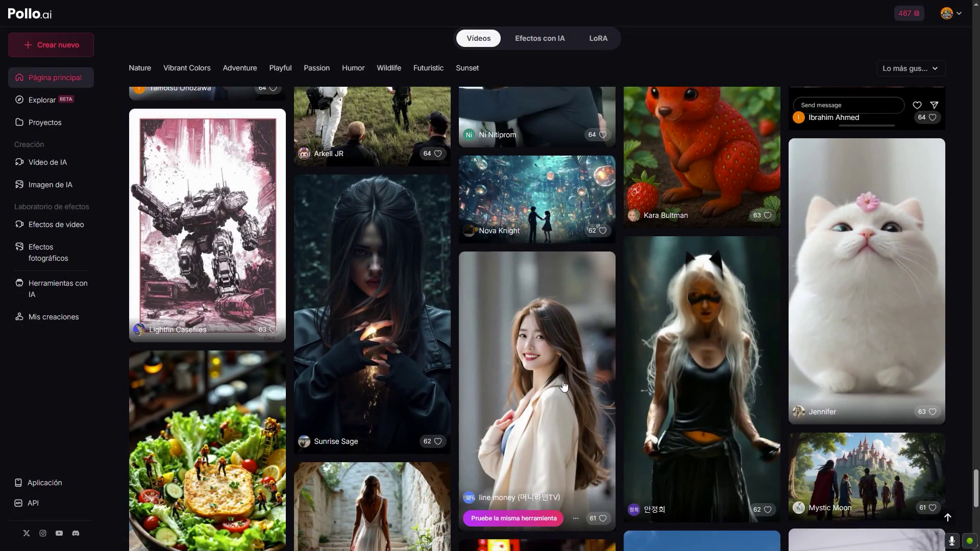
scroll(740, 329, down, 8)
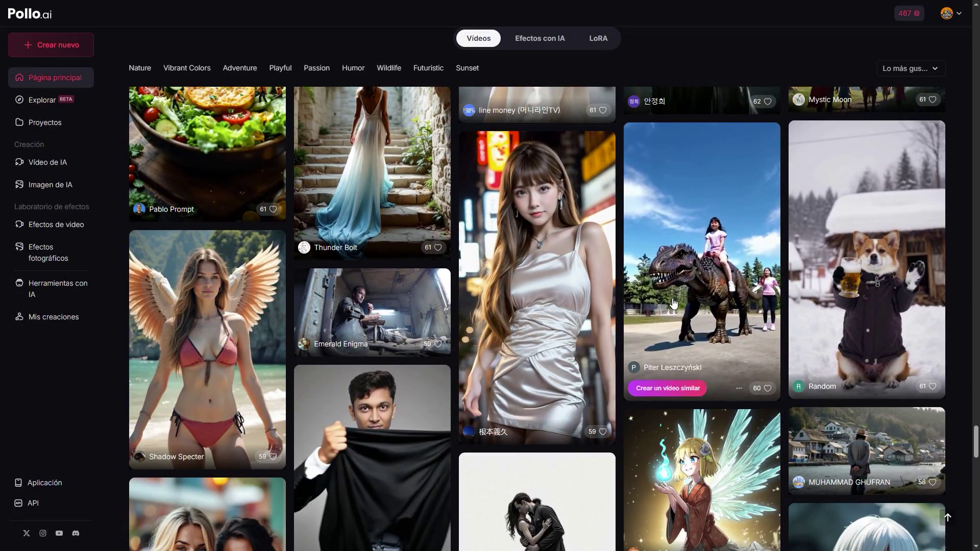
scroll(668, 301, down, 7)
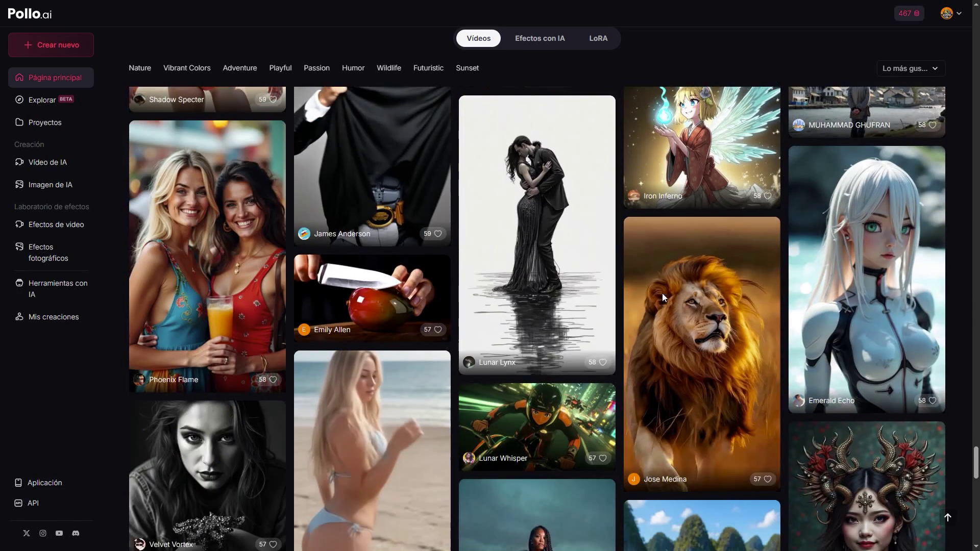
scroll(514, 276, down, 6)
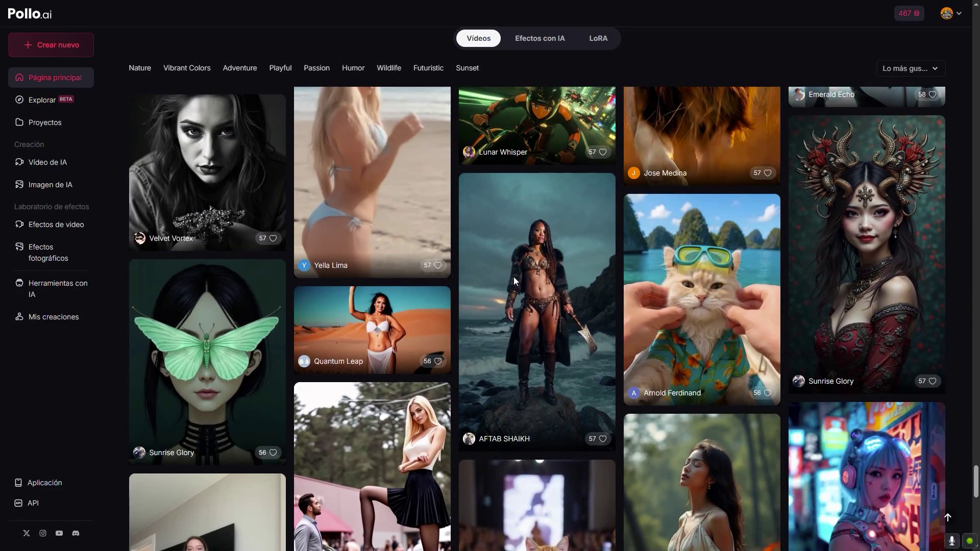
mouse_move(514, 281)
mouse_move(717, 330)
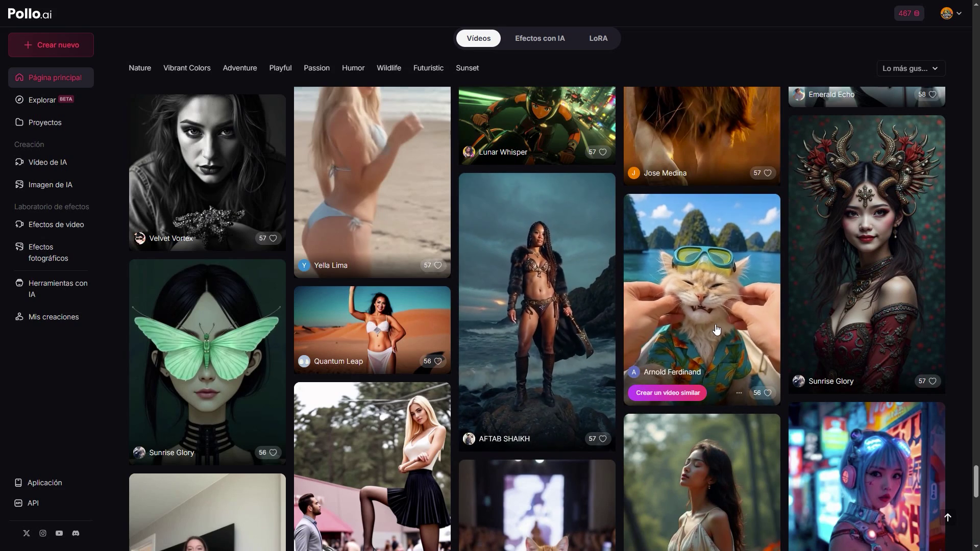
scroll(716, 330, down, 8)
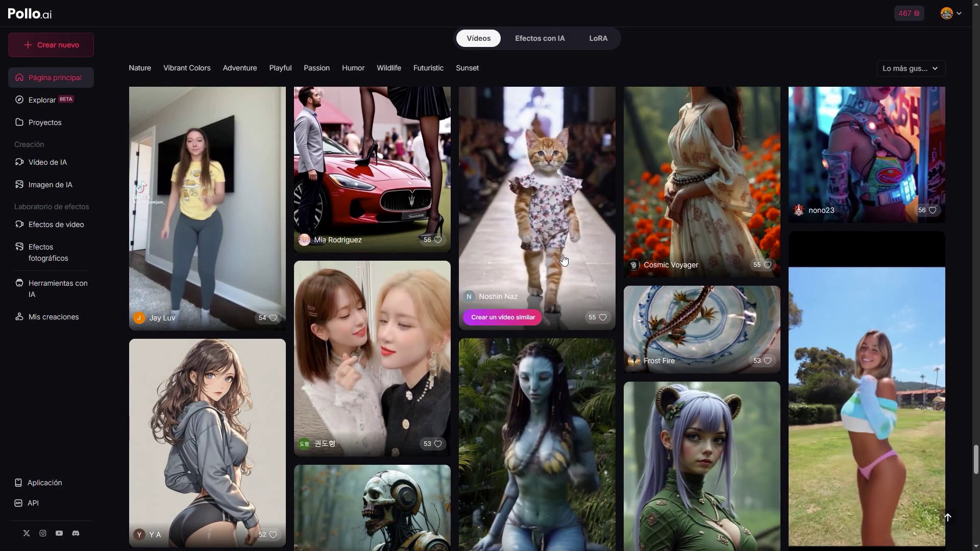
scroll(562, 255, down, 2)
scroll(562, 255, down, 2)
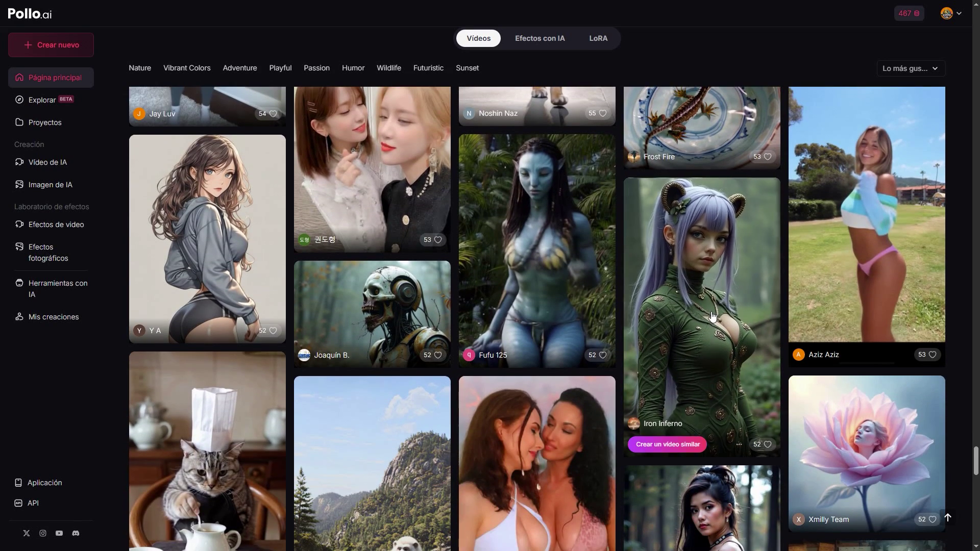
scroll(712, 316, down, 6)
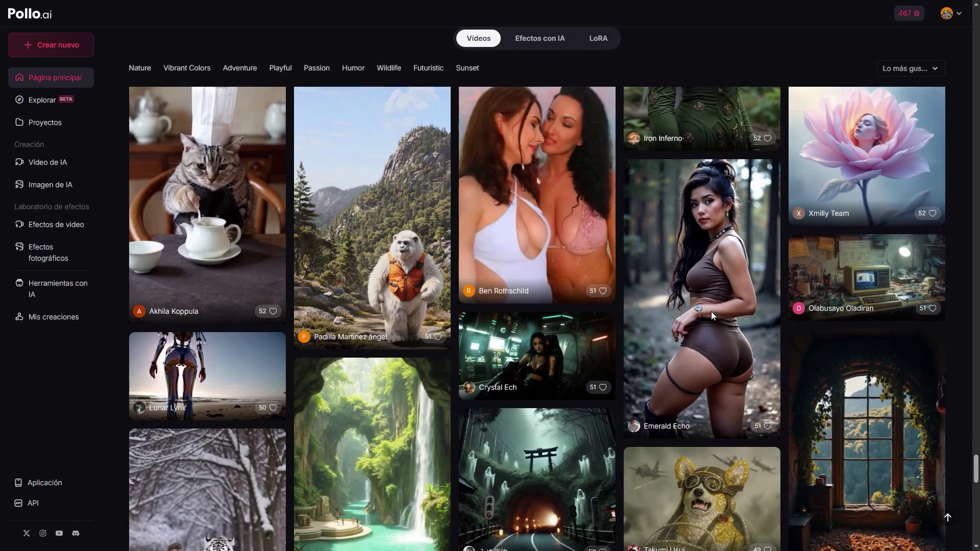
mouse_move(546, 259)
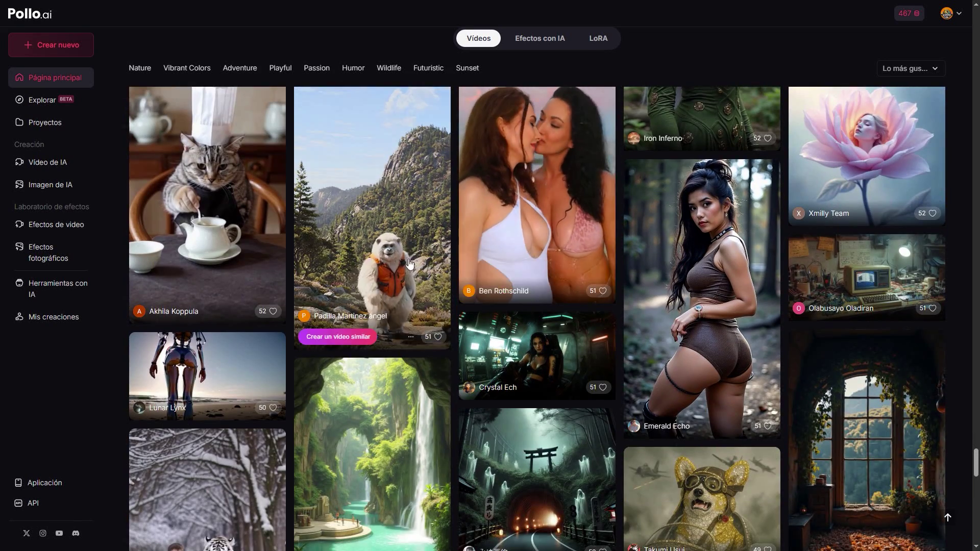
scroll(399, 261, down, 4)
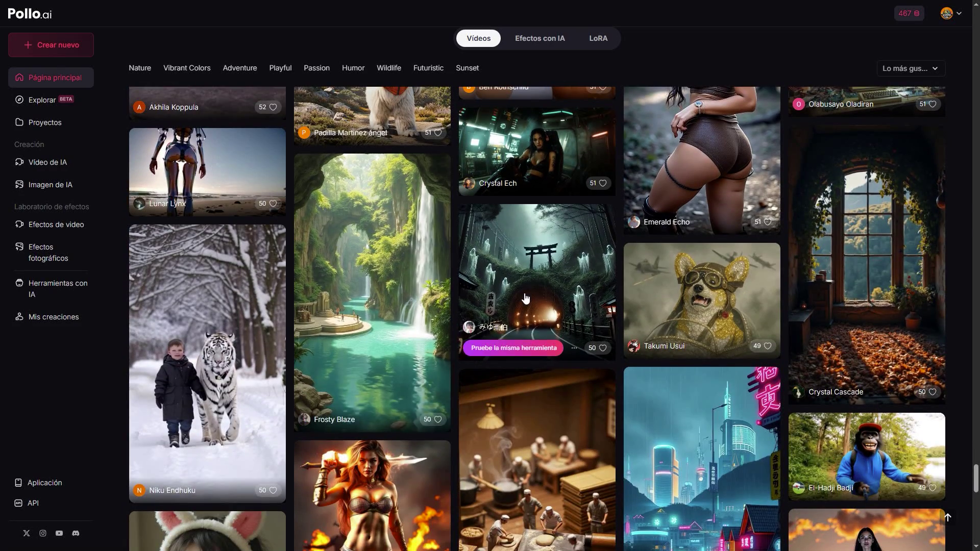
scroll(526, 298, down, 4)
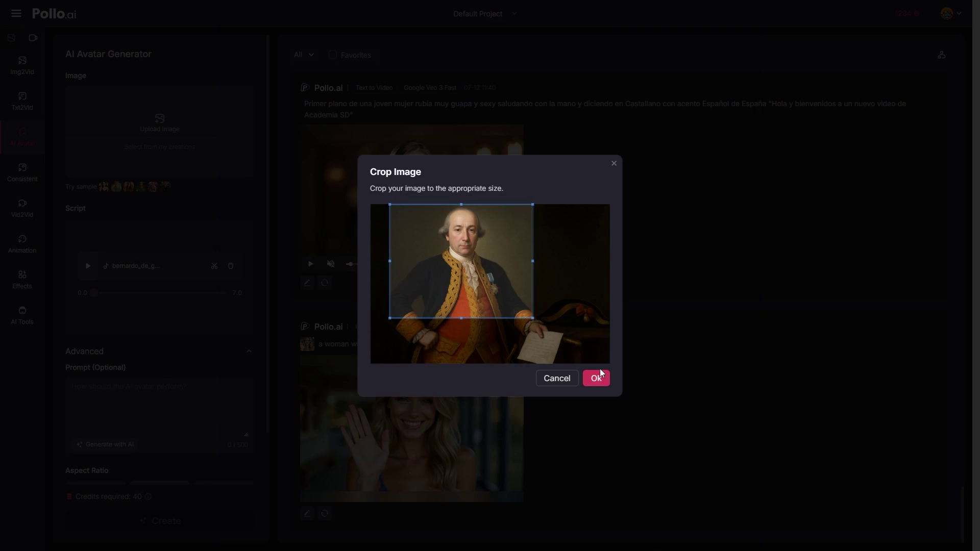
Step: Accept the crop around the portrait's head and torso and generate the AI avatar video with the loaded audio script
click(597, 378)
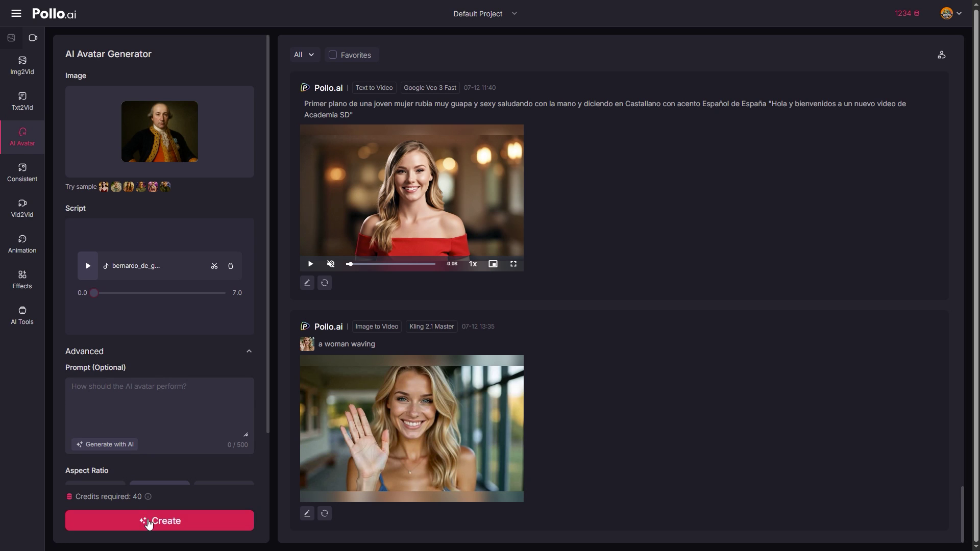
click(149, 523)
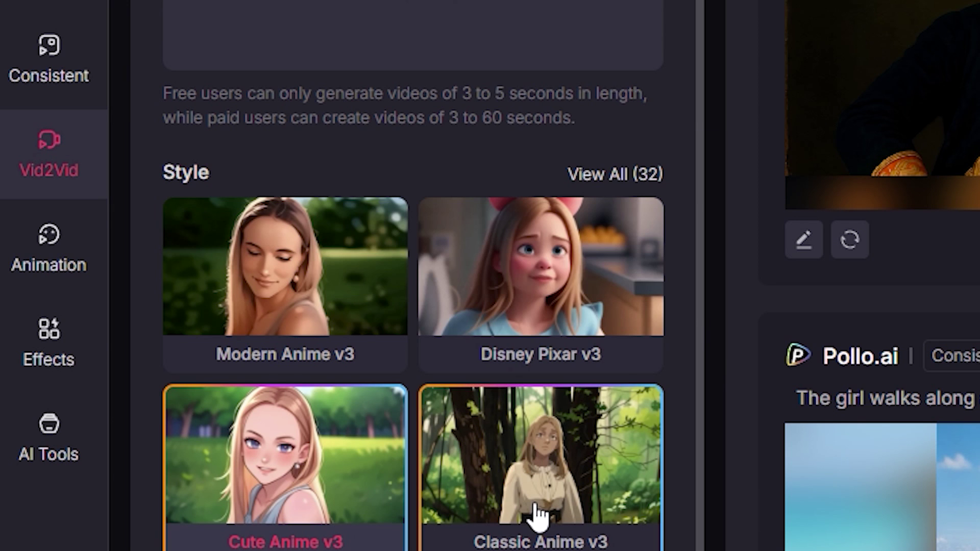
Step: Preview the Modern Anime v3, Disney Pixar v3 and Cute Anime v3 styles for video-to-video conversion
mouse_move(343, 316)
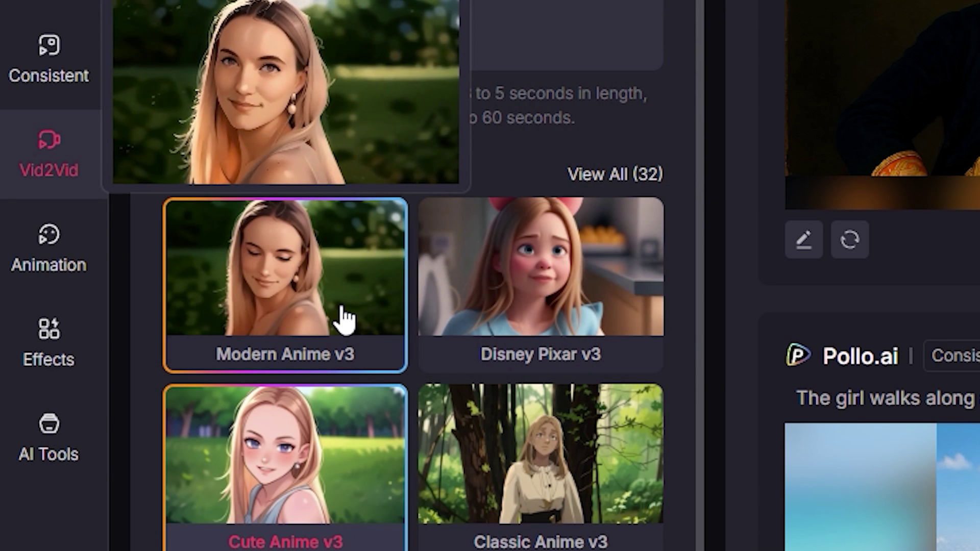
mouse_move(556, 322)
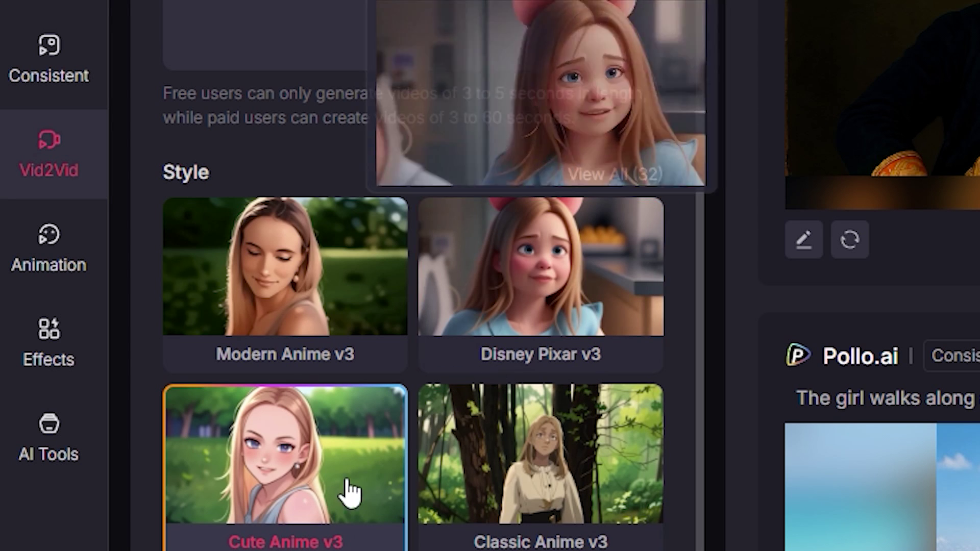
mouse_move(328, 503)
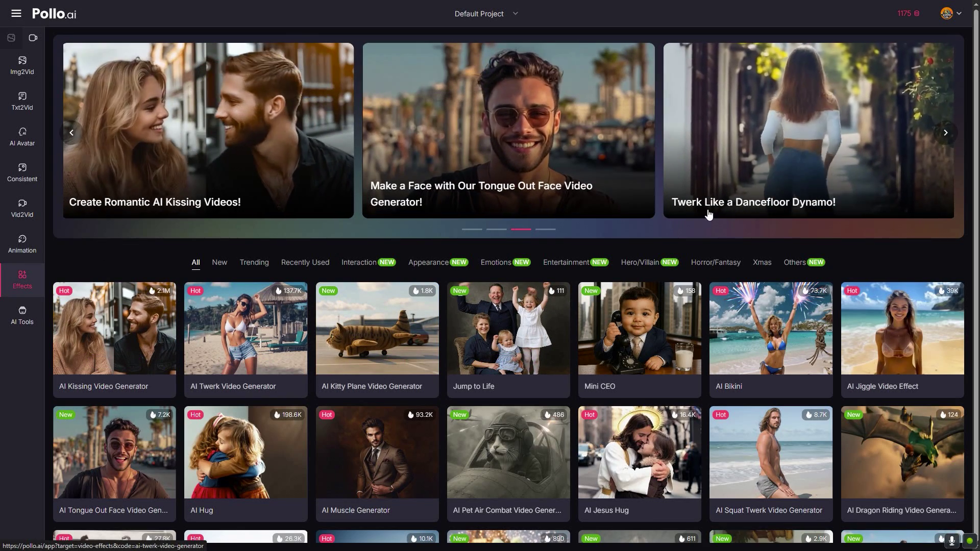
Step: Look through the featured video effects in the carousel above the effects list
click(942, 134)
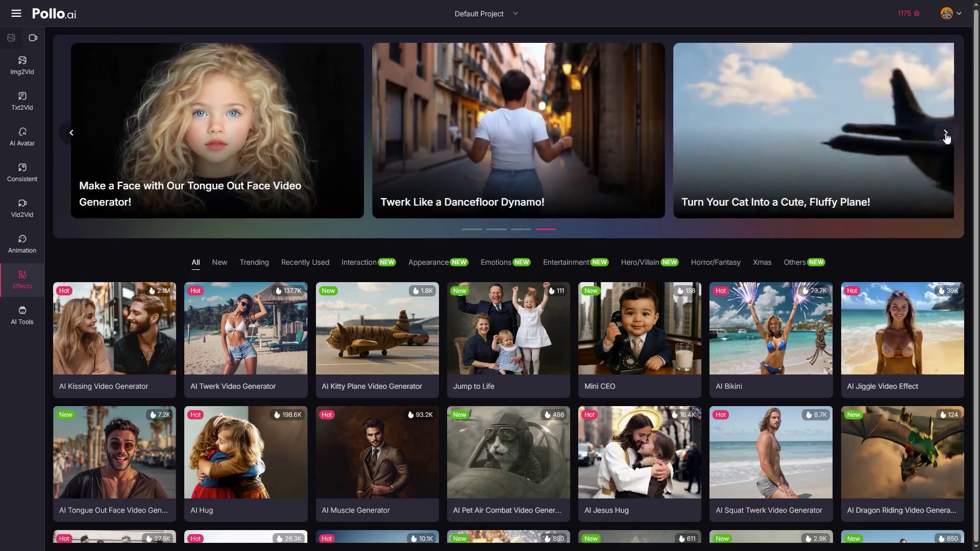
click(945, 134)
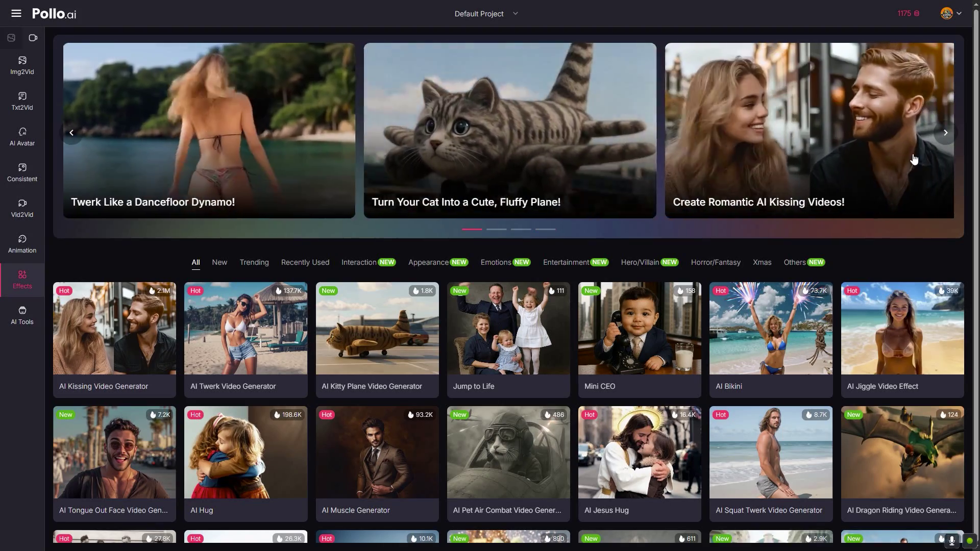
Step: Browse the full list of video effects below the featured carousel
scroll(913, 158, down, 3)
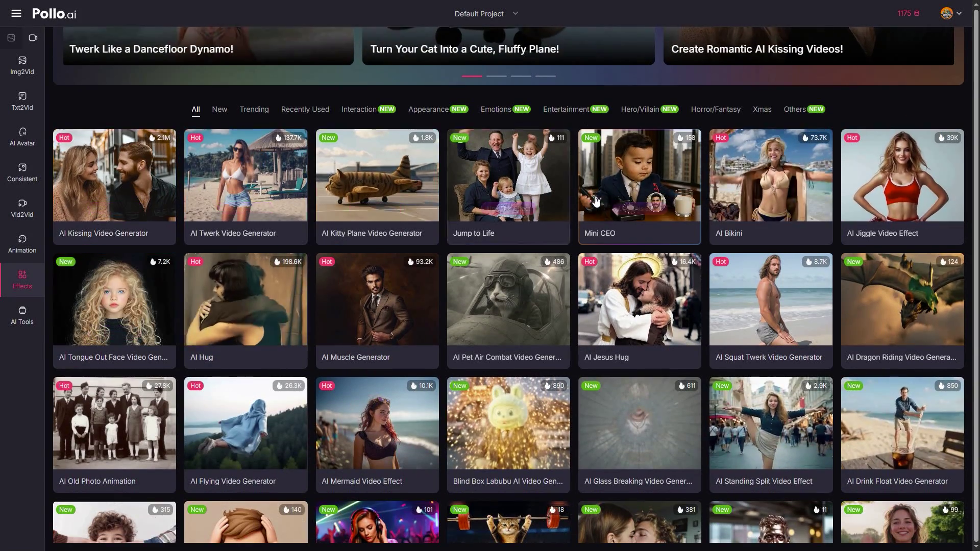
scroll(118, 346, up, 3)
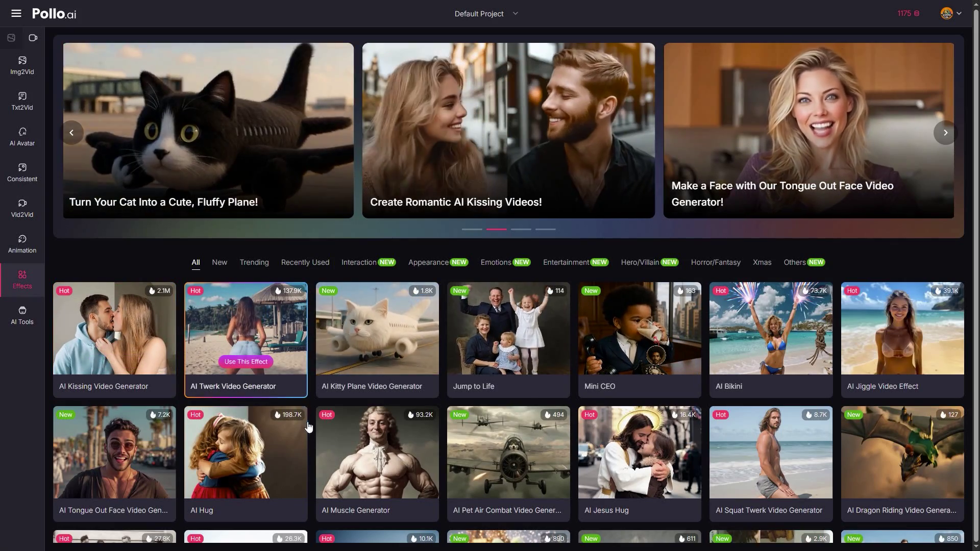
scroll(295, 347, down, 5)
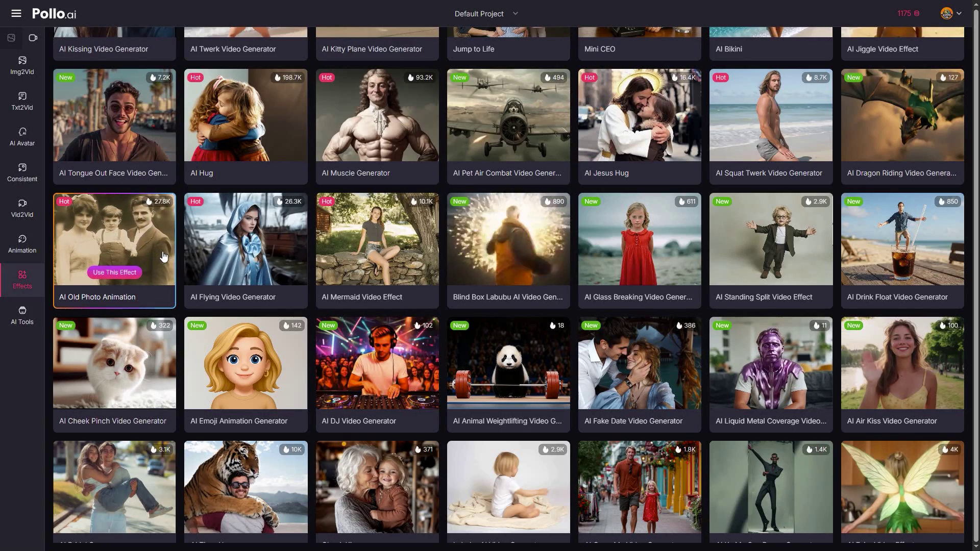
scroll(164, 257, up, 5)
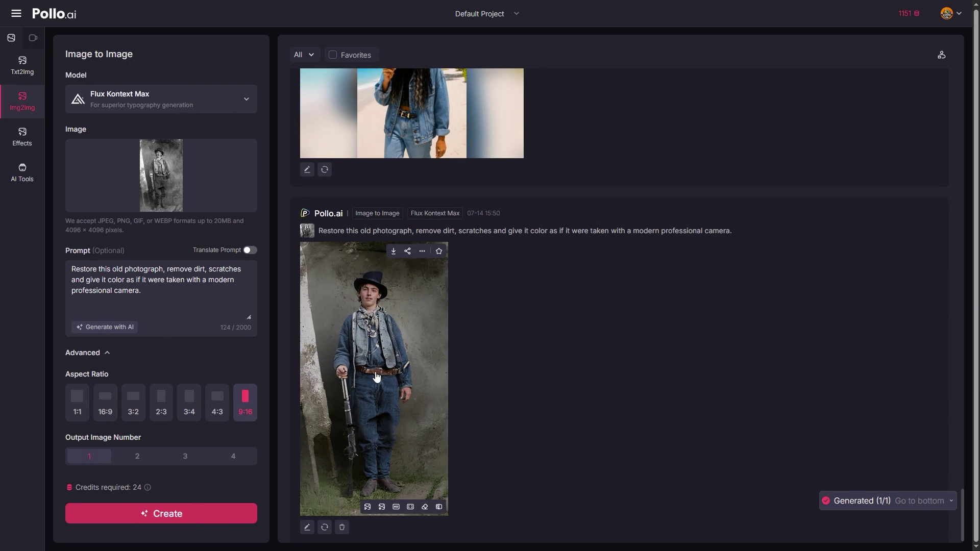
Step: Compare the restored old photograph and the cyclist street edit with their original source images
click(412, 382)
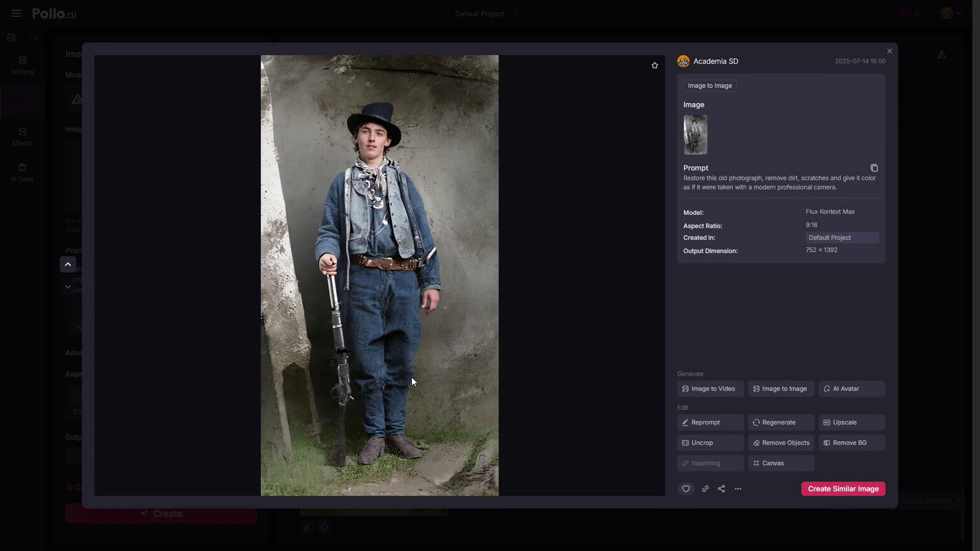
click(696, 144)
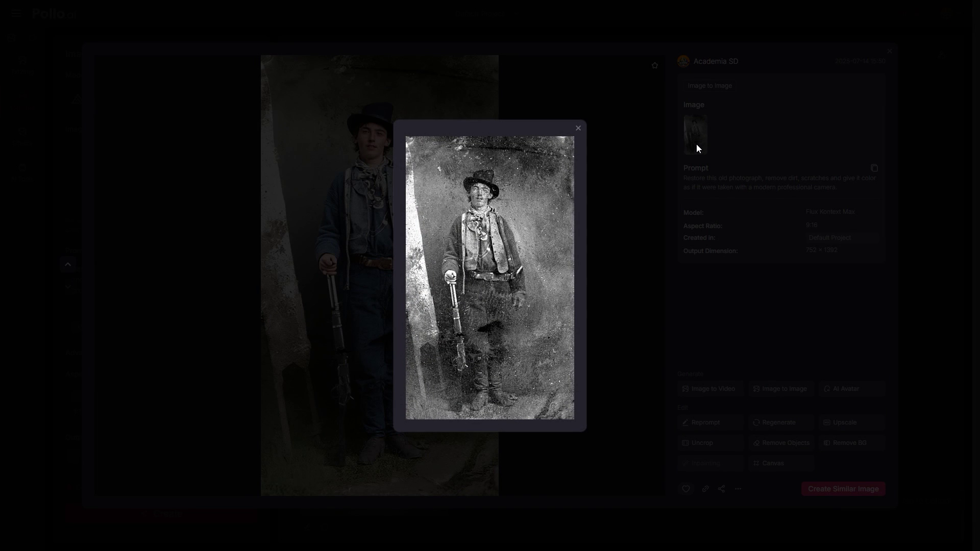
click(578, 128)
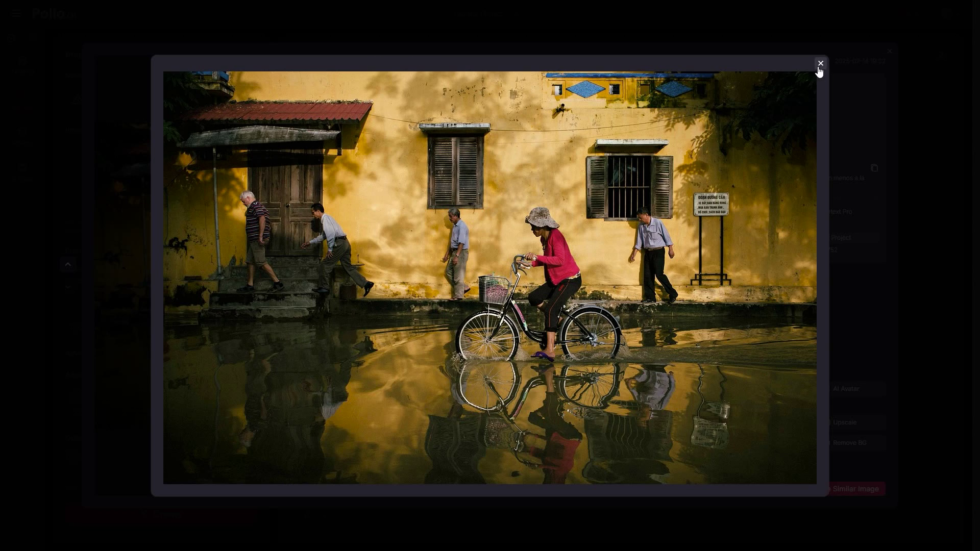
click(820, 64)
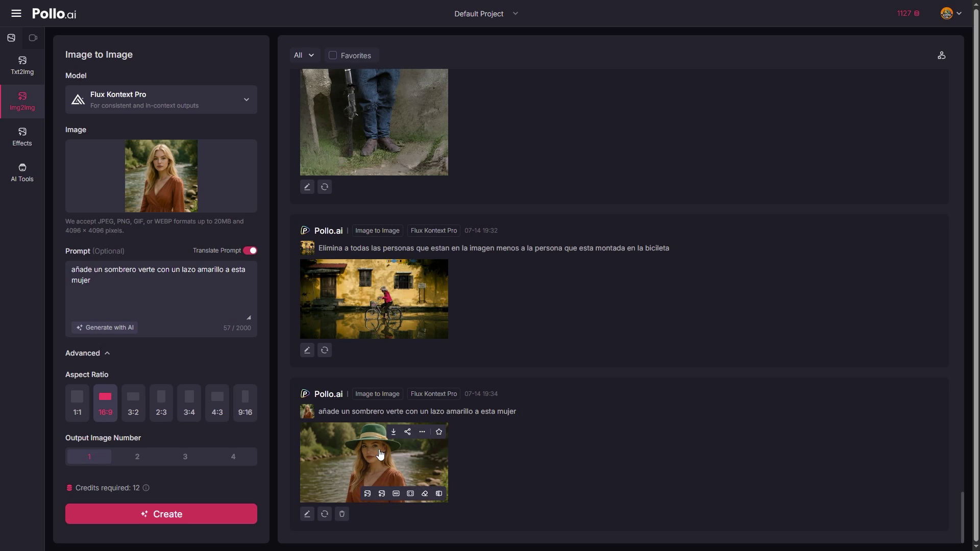
Step: Compare the green hat edit and the New York street portrait with their source images, then close the image details
click(380, 454)
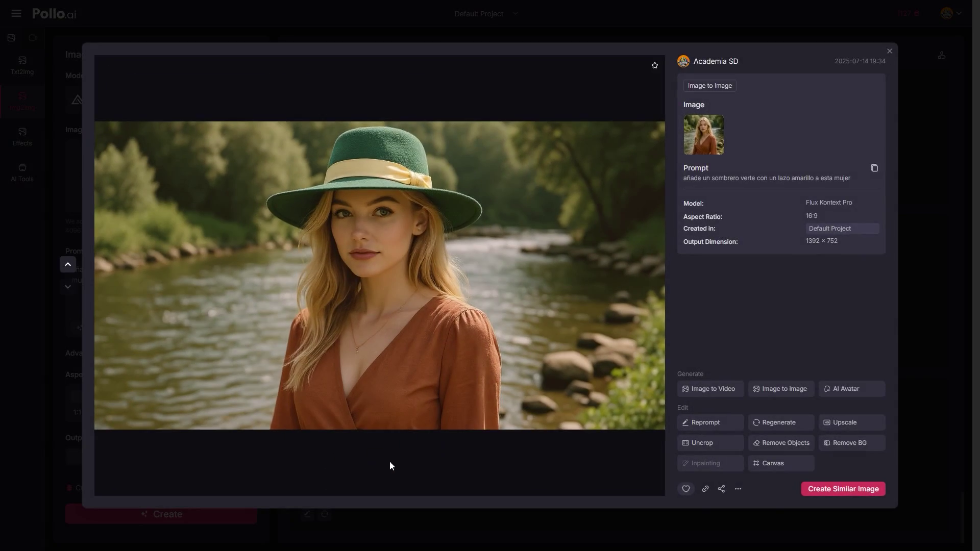
click(712, 138)
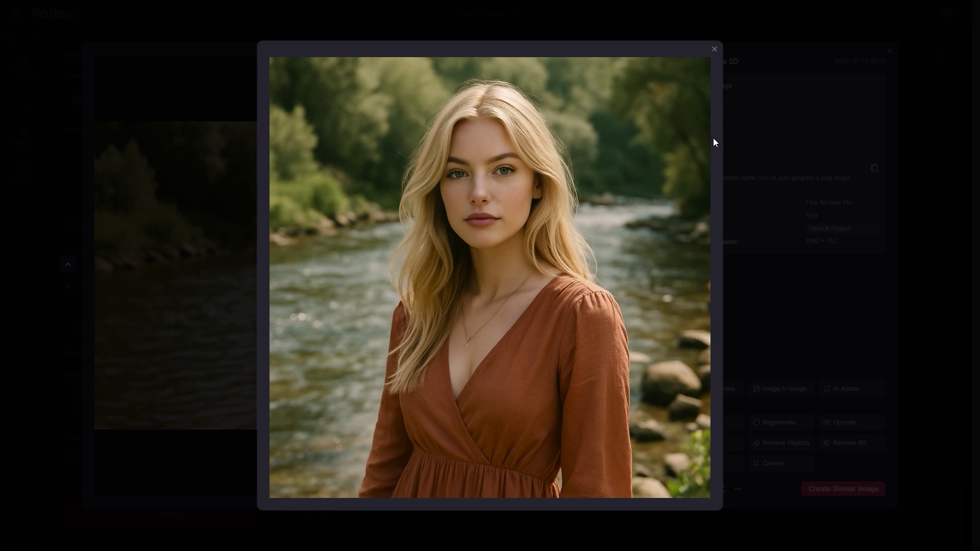
click(714, 48)
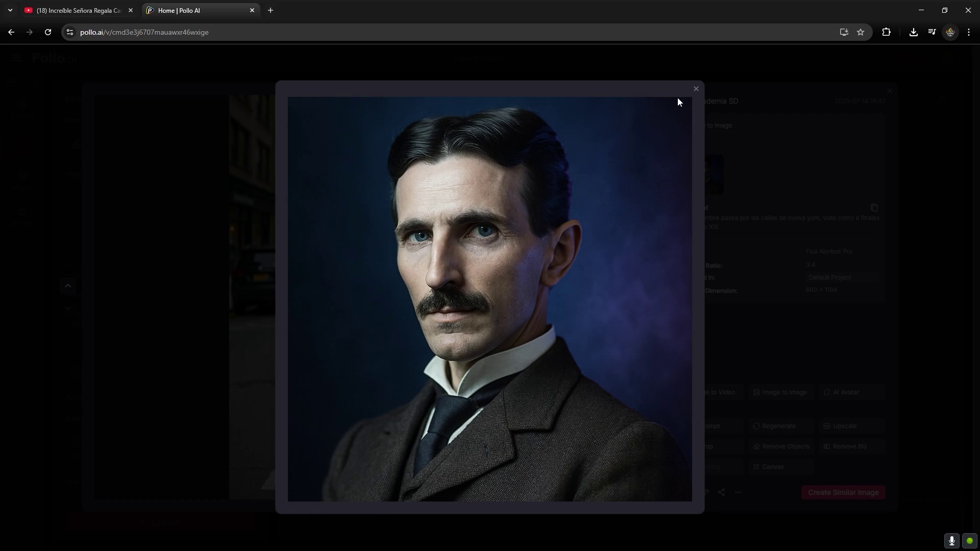
click(696, 90)
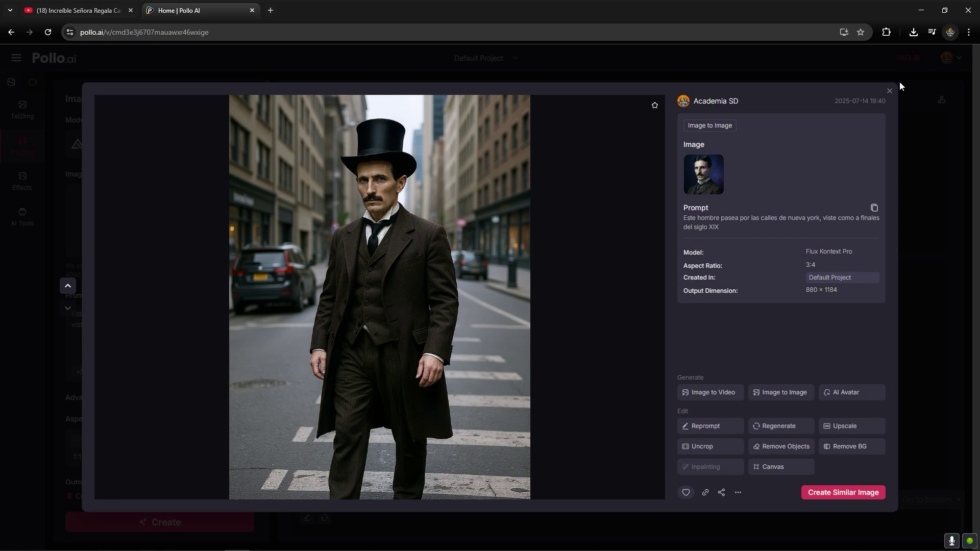
click(889, 92)
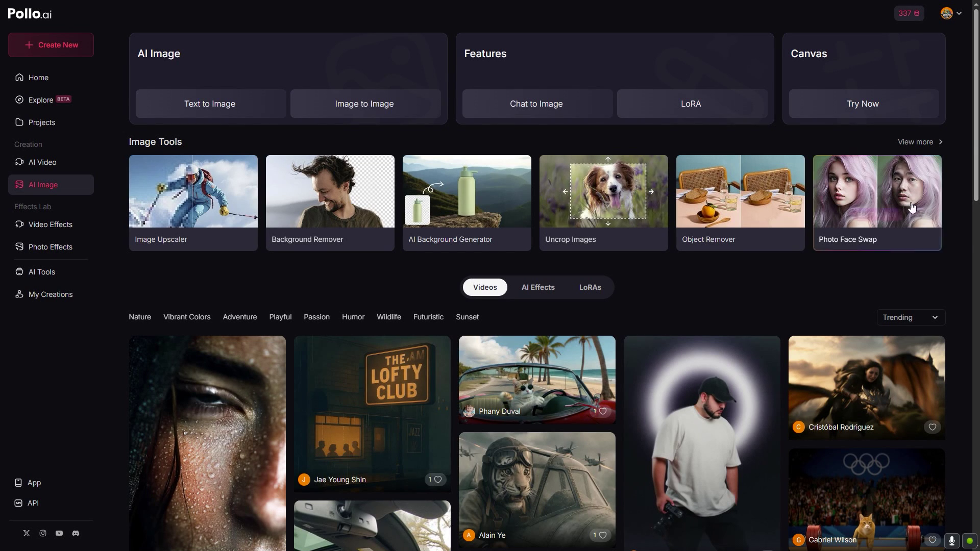
Step: Switch the site's interface language to Español
click(946, 13)
mouse_move(925, 45)
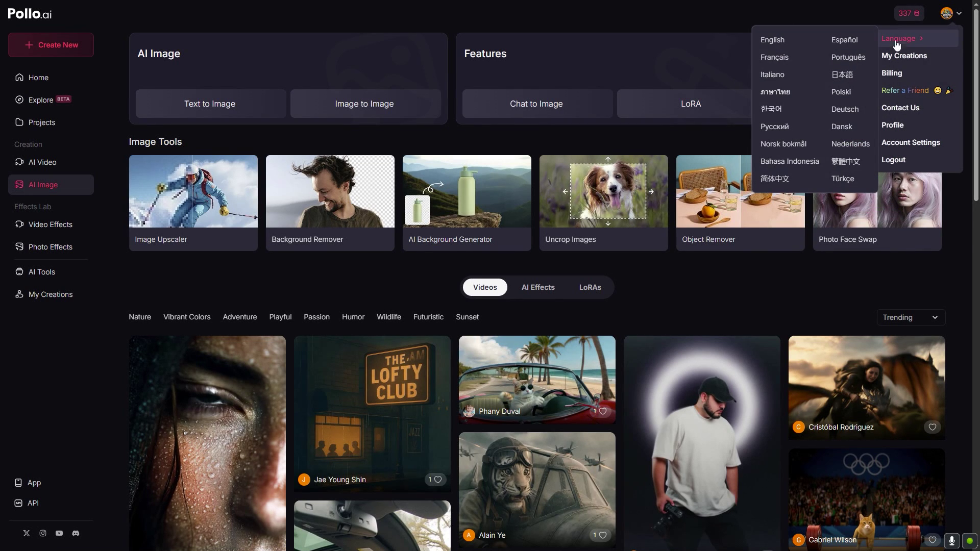
click(845, 41)
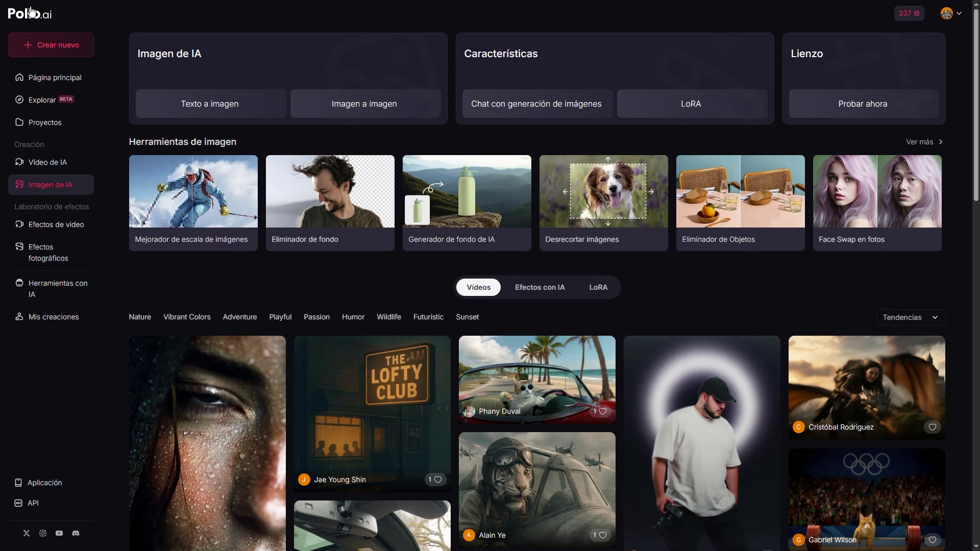
Step: Compare the creation options of Modo fácil and Modo lienzo, and open the image generation chat in Modo lienzo
click(59, 49)
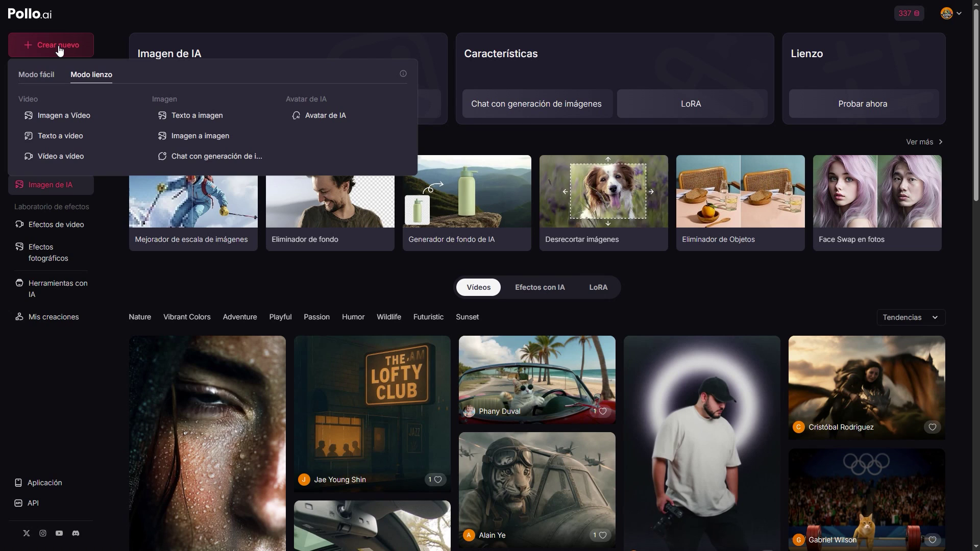
click(38, 80)
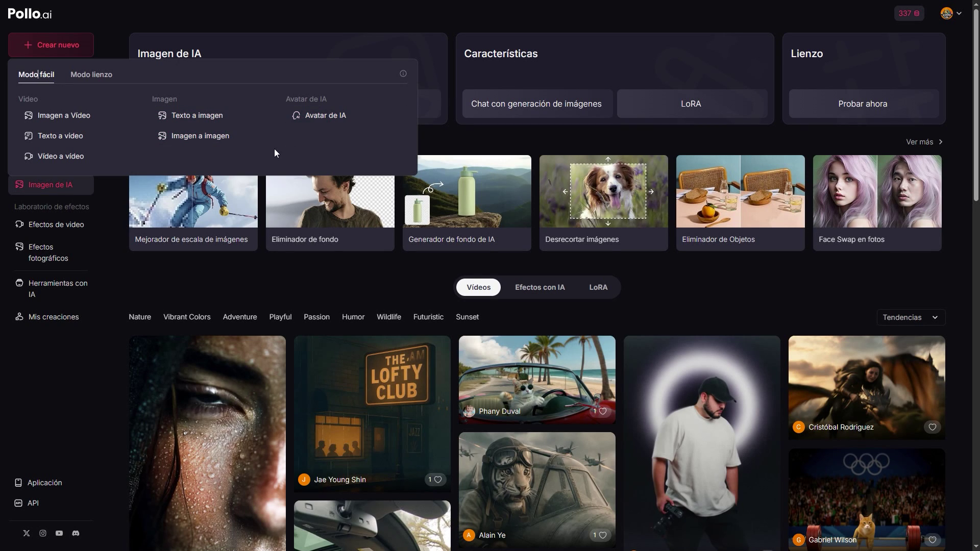
click(91, 76)
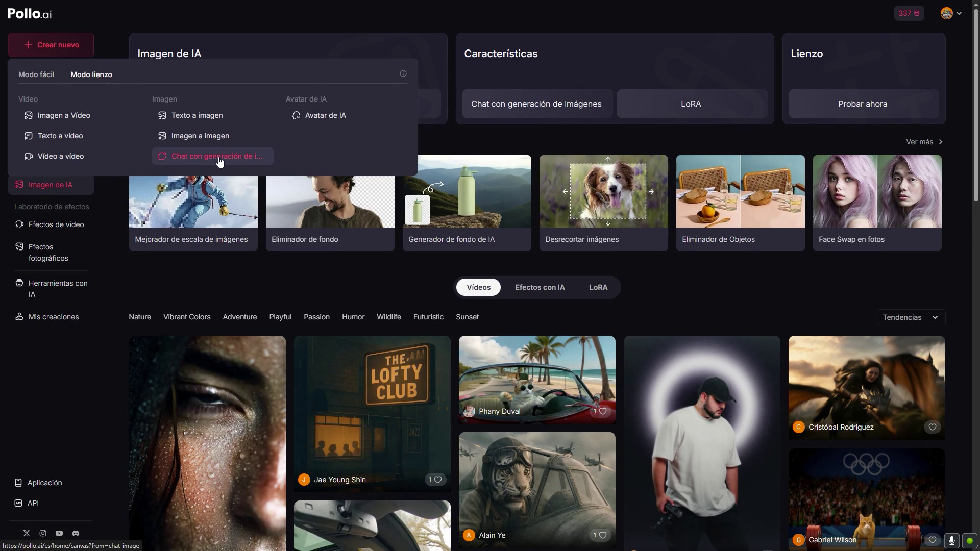
click(219, 161)
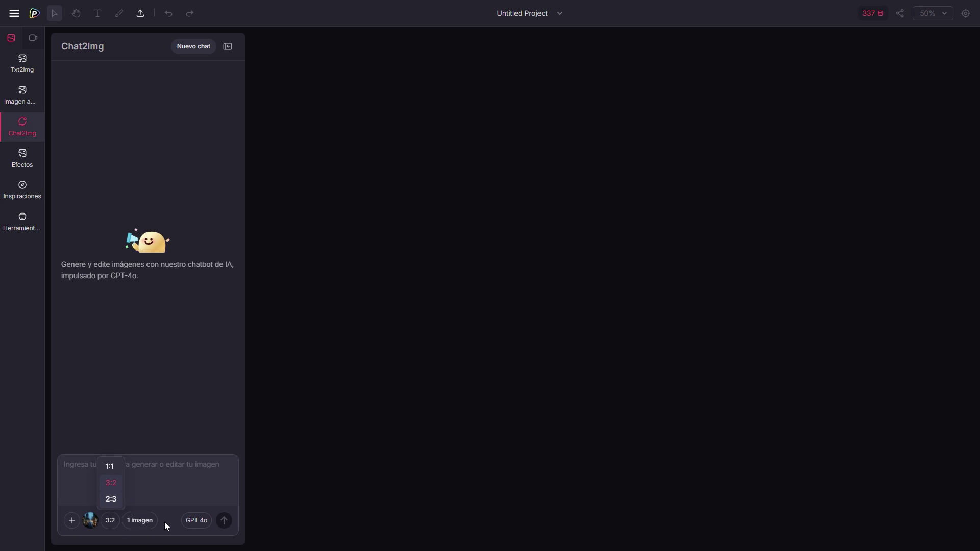
Step: Generate one 1:1 image with GPT 4o from "A cat walking in Tokyo, anime style, 1980s aesthetic." and add it to the canvas
click(146, 524)
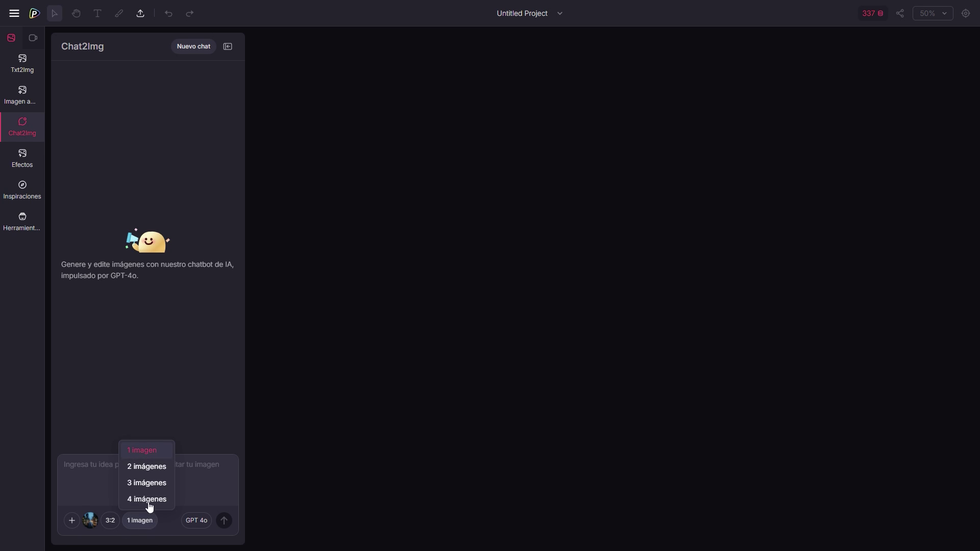
click(163, 521)
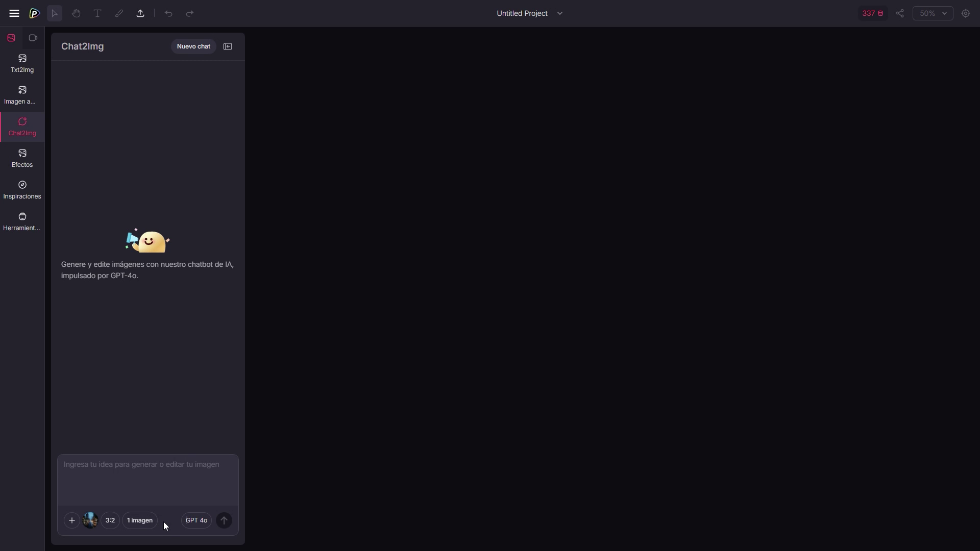
click(110, 480)
text(A cat walking in Tokyo, anime style, 1980s aesthetic.)
drag(111, 480, 63, 464)
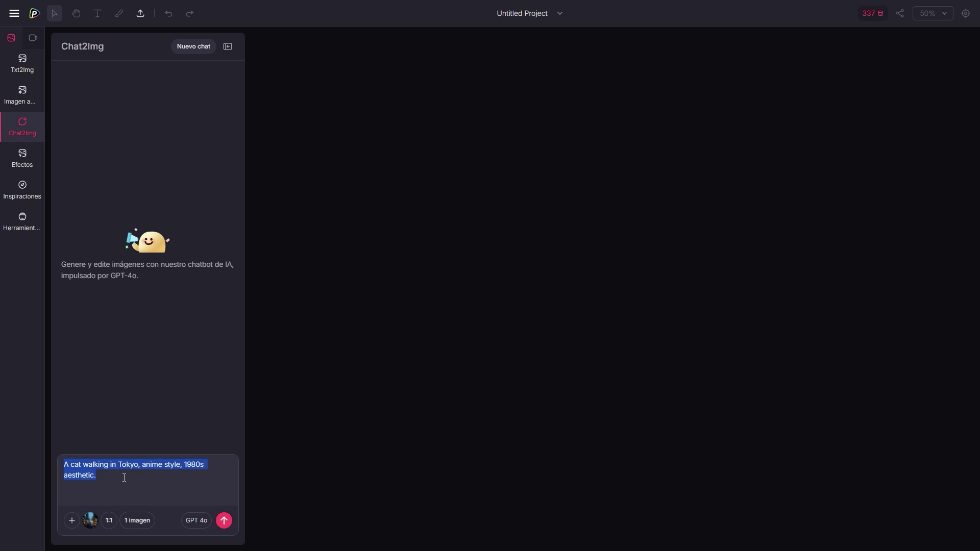
click(163, 488)
click(224, 520)
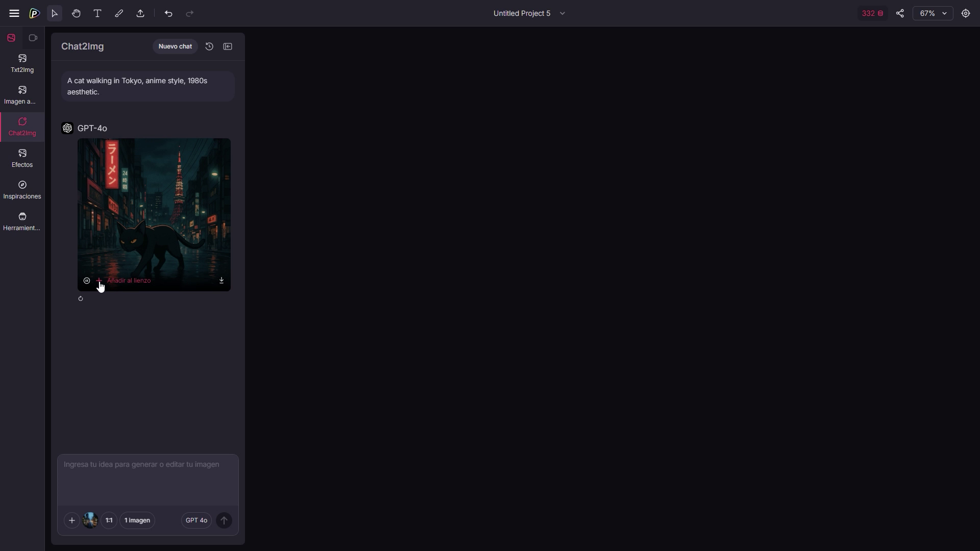
click(100, 284)
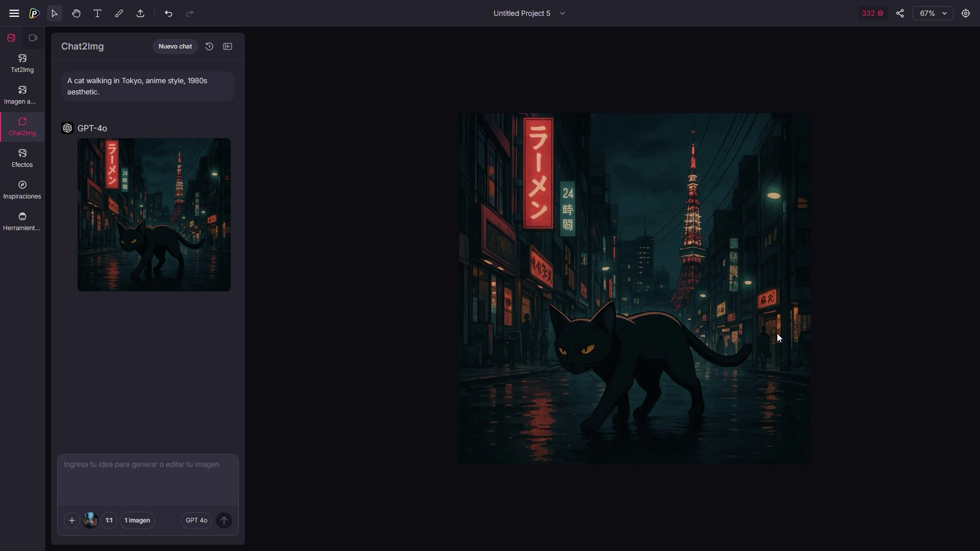
Step: Uncrop the cat image to 1822 × 1024 and mask the cat with a 63 px Repaint brush
click(619, 338)
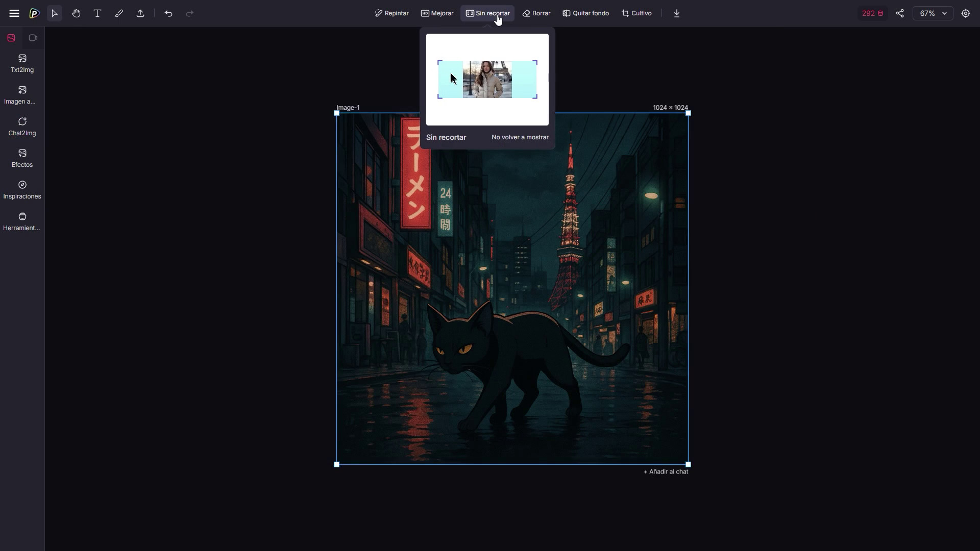
click(492, 13)
click(83, 104)
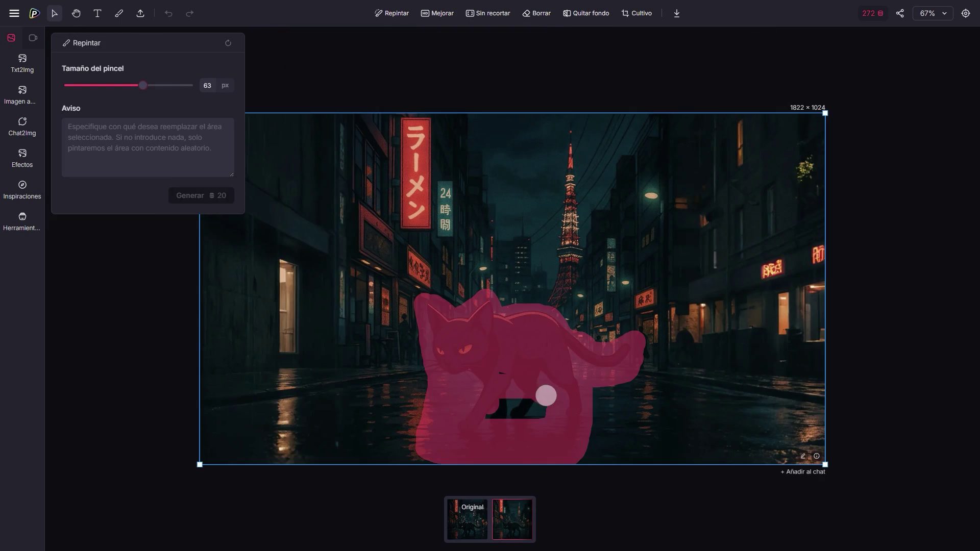
drag(528, 409, 549, 405)
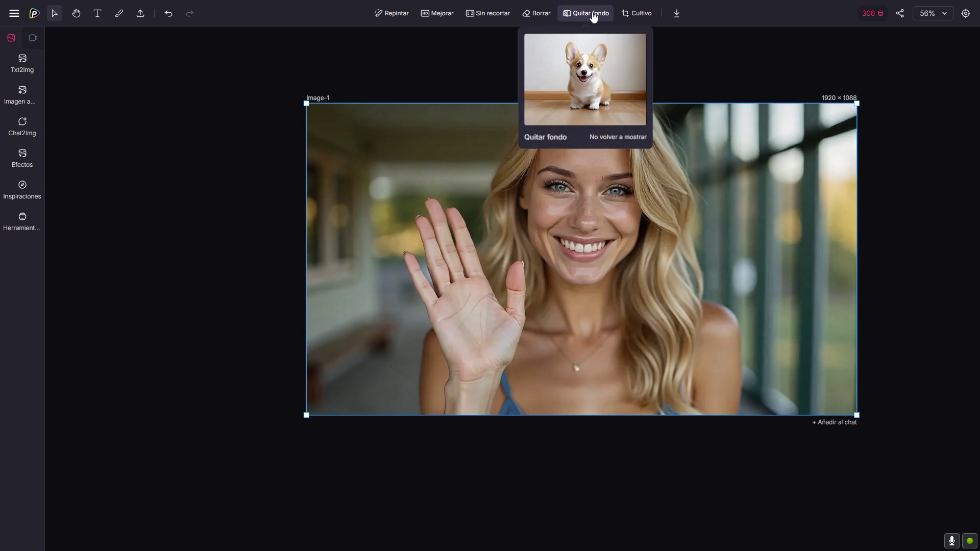
Step: Remove the background from the waving woman's photo and select the composite with the autumn road behind her
click(590, 14)
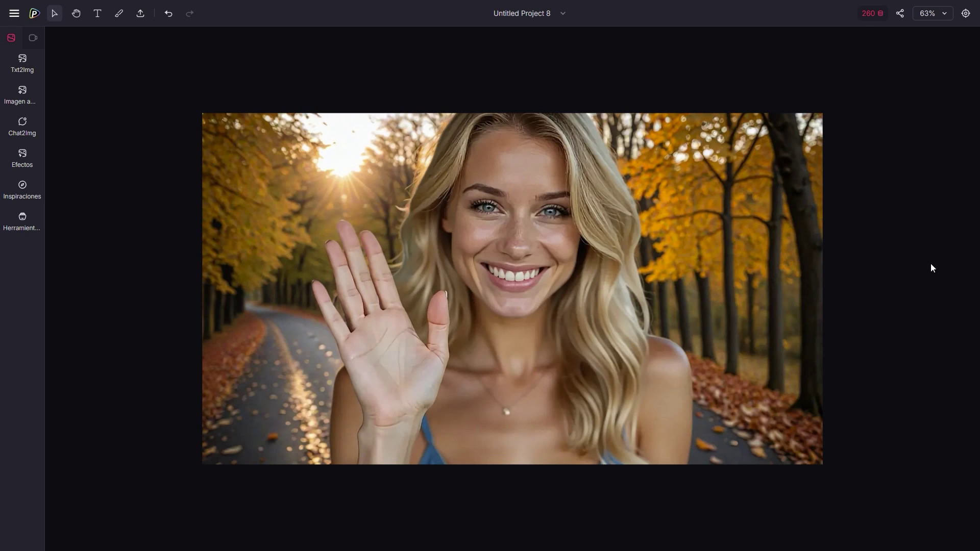
click(743, 151)
right_click(743, 151)
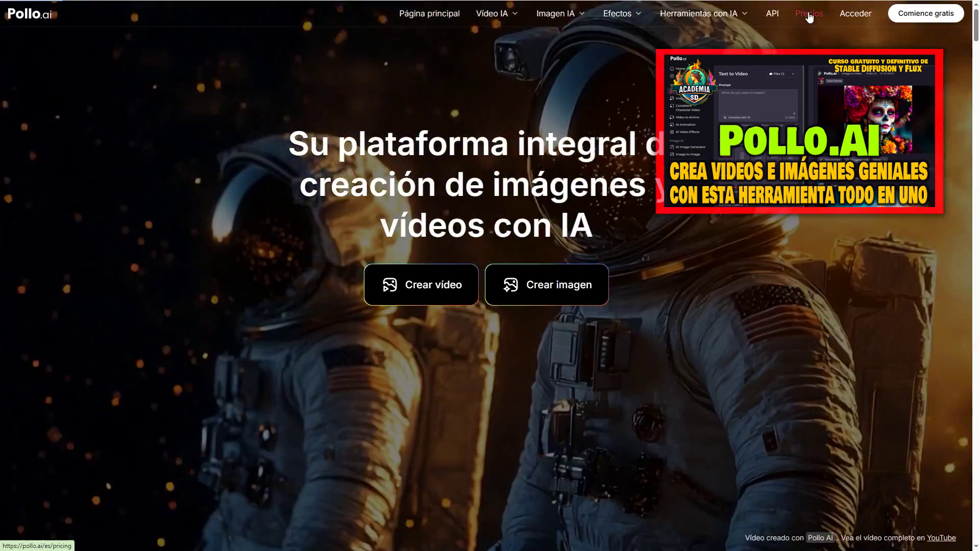
Step: Open the pricing page and review the features of the Gratis, Pro and Ligero plans
click(809, 14)
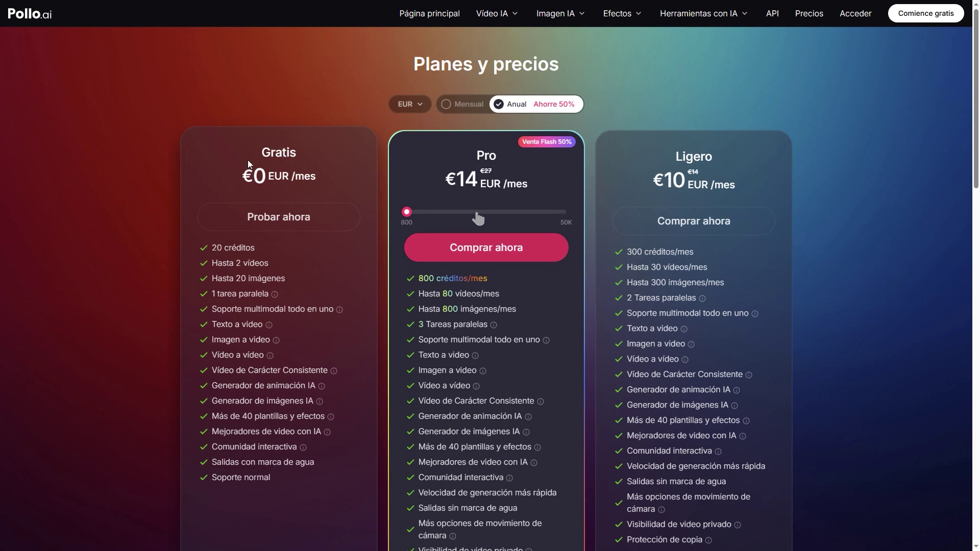
scroll(306, 194, down, 3)
scroll(440, 172, up, 3)
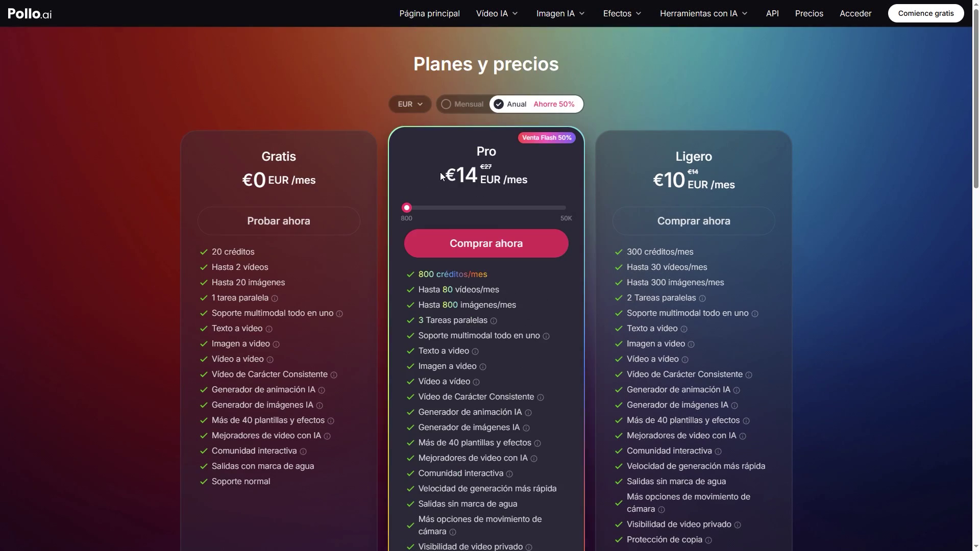
Step: Compare the plan prices under monthly and annual billing and check the Pro plan's credit slider, finishing on monthly billing
click(461, 104)
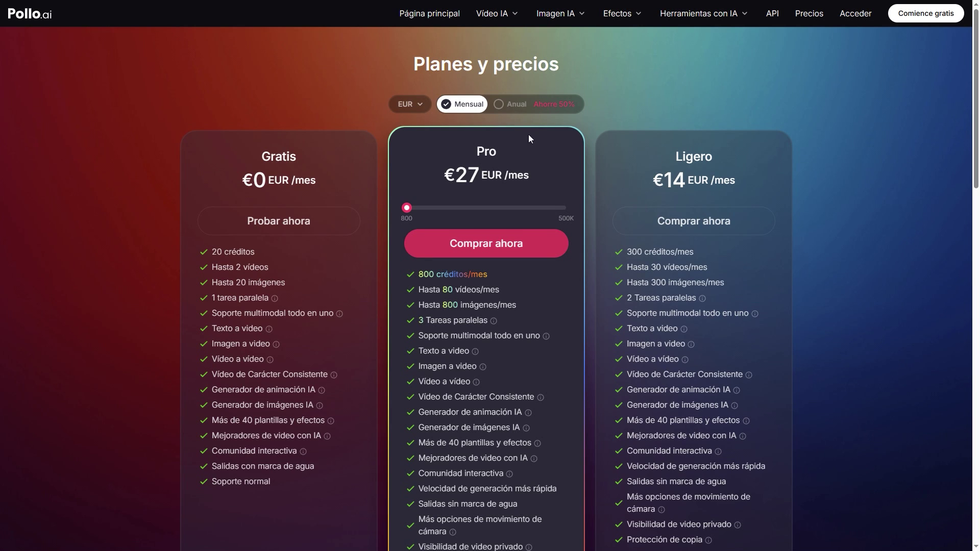
click(520, 105)
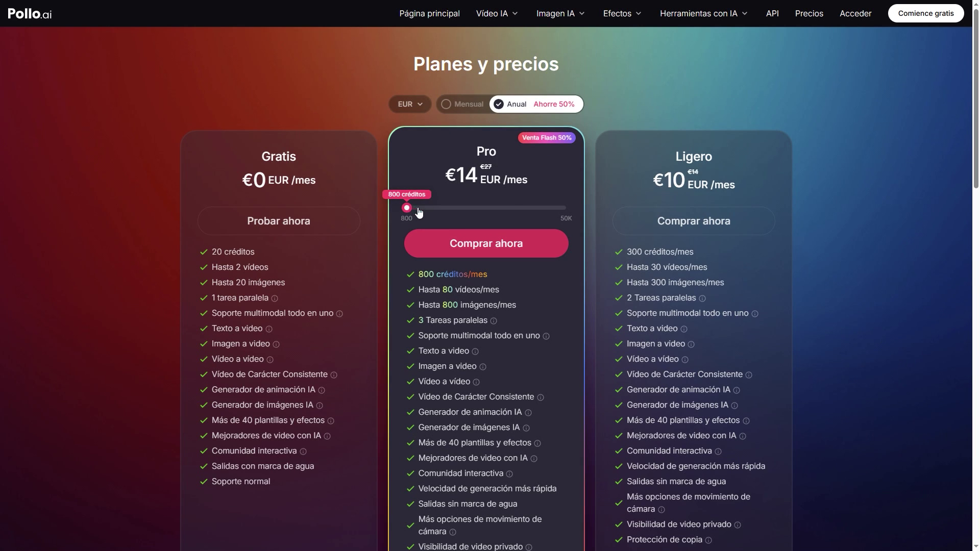
mouse_move(418, 211)
mouse_down()
mouse_move(513, 215)
mouse_move(406, 213)
mouse_up()
scroll(727, 282, down, 1)
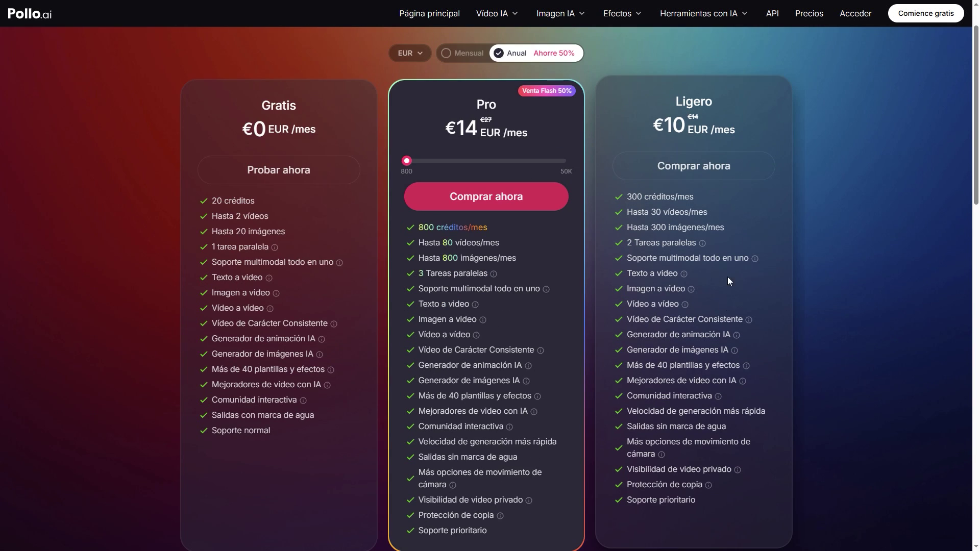
click(470, 53)
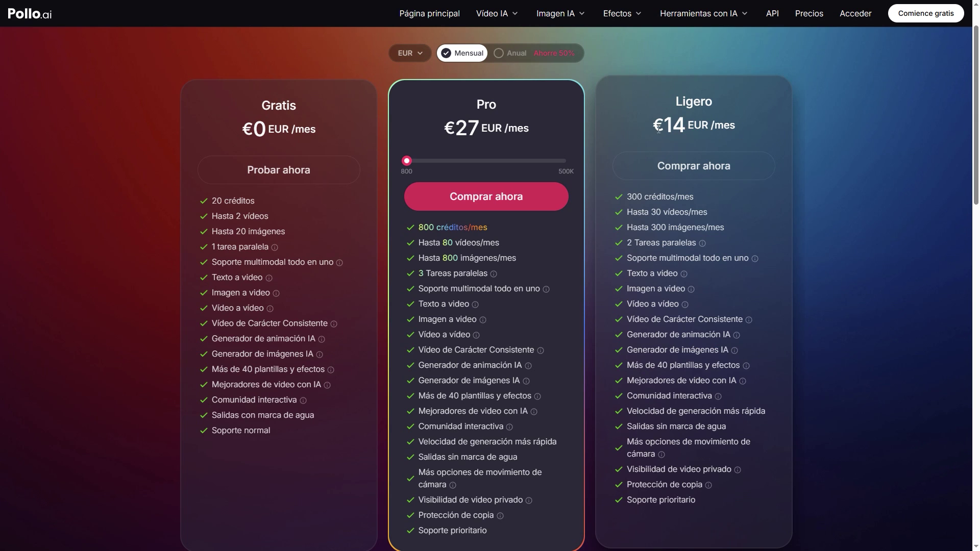
Step: Switch the plan prices to annual billing
click(503, 53)
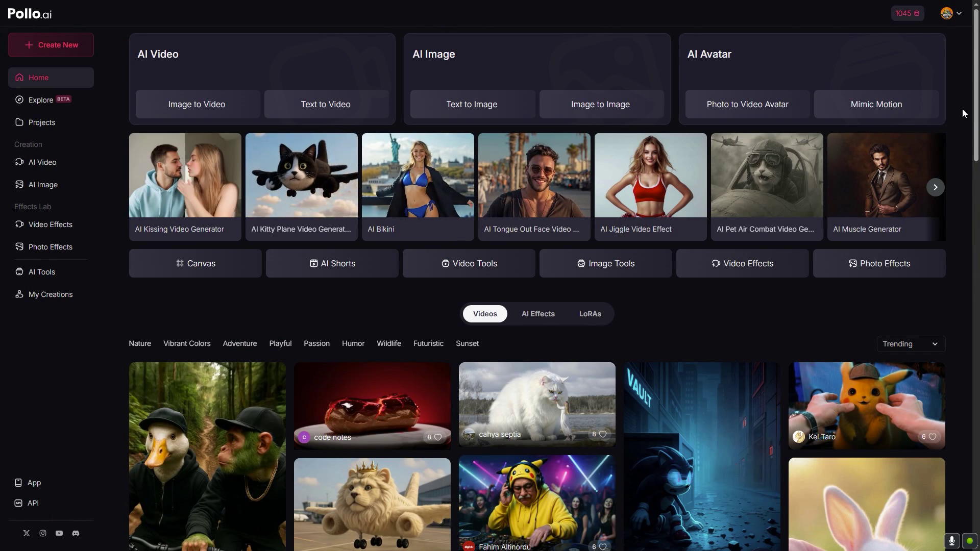
Step: Change the site's interface language to Español from the account options on the home page
click(953, 21)
mouse_move(913, 39)
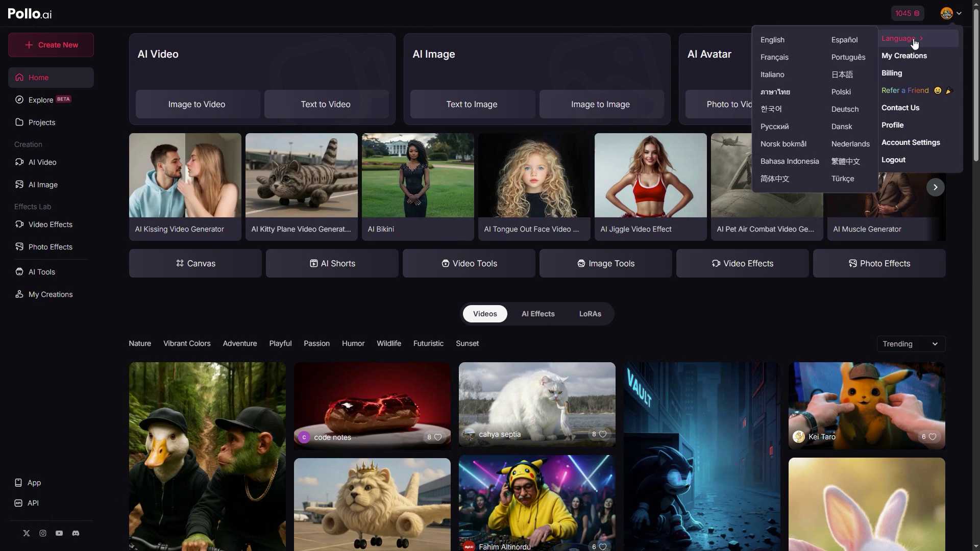
click(854, 45)
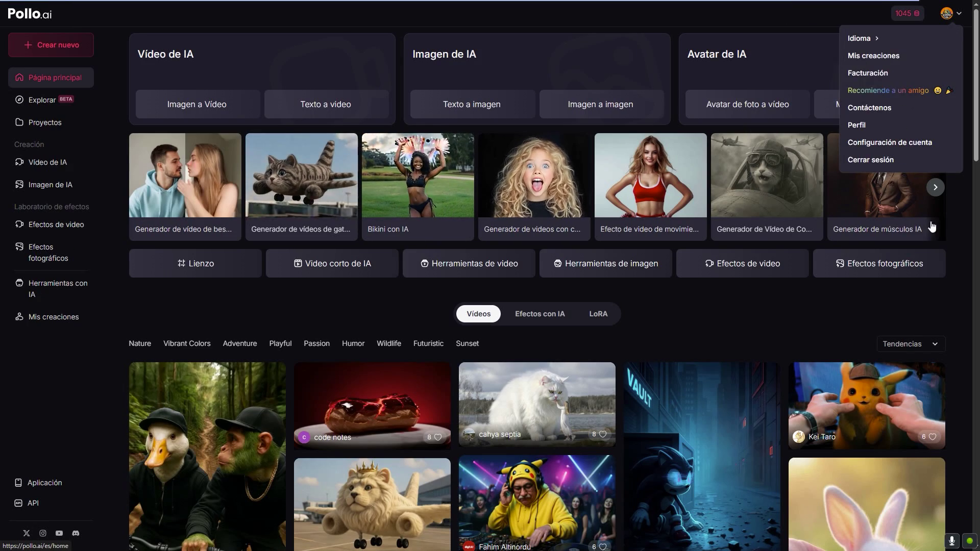
Step: Open the video effects library and browse the effect templates, examining previews such as the cheek kiss, 180-degree turn, plush toy and AI Standee effects
click(57, 226)
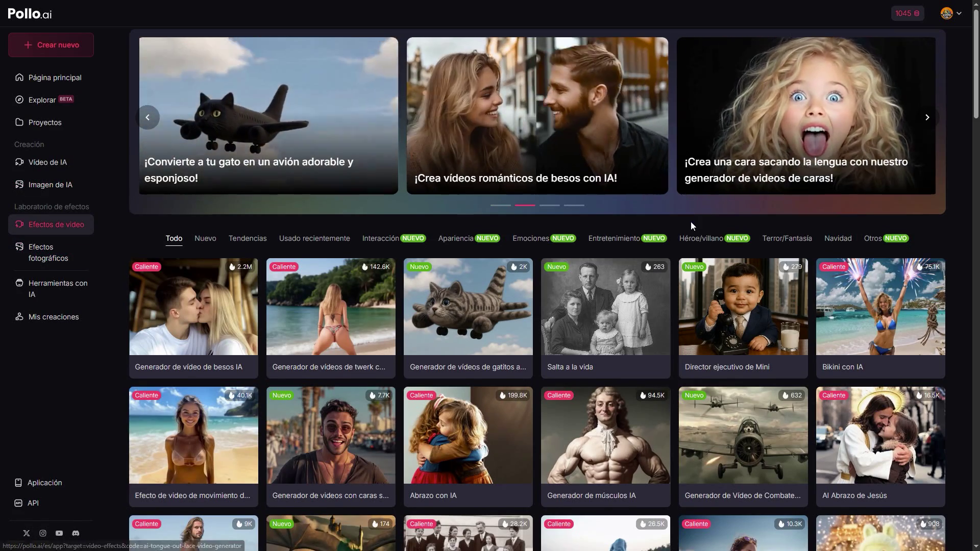
scroll(690, 225, down, 5)
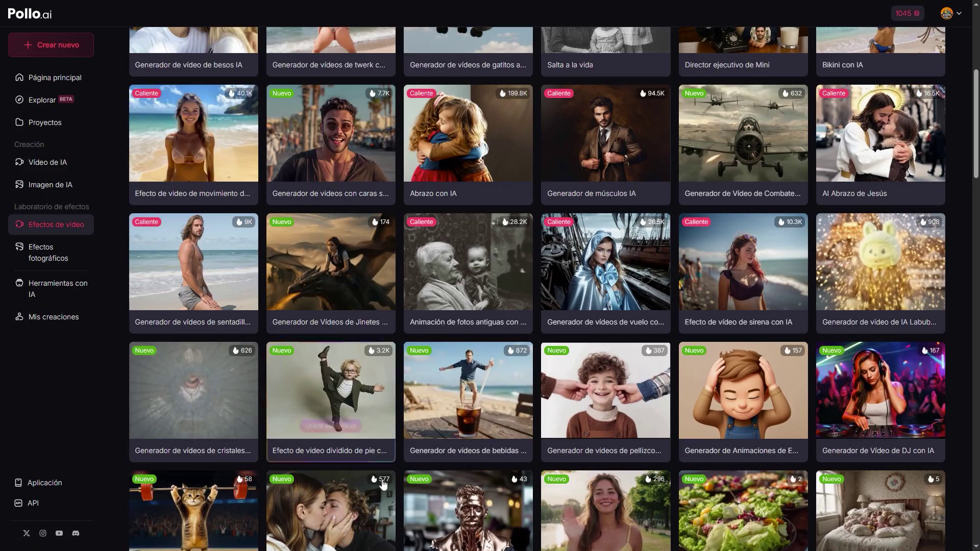
scroll(498, 408, down, 10)
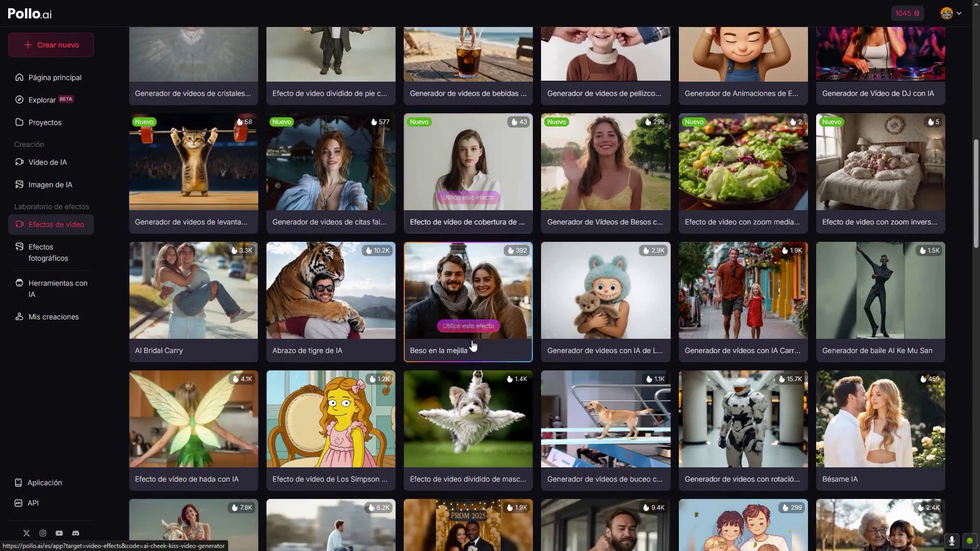
scroll(472, 332, down, 3)
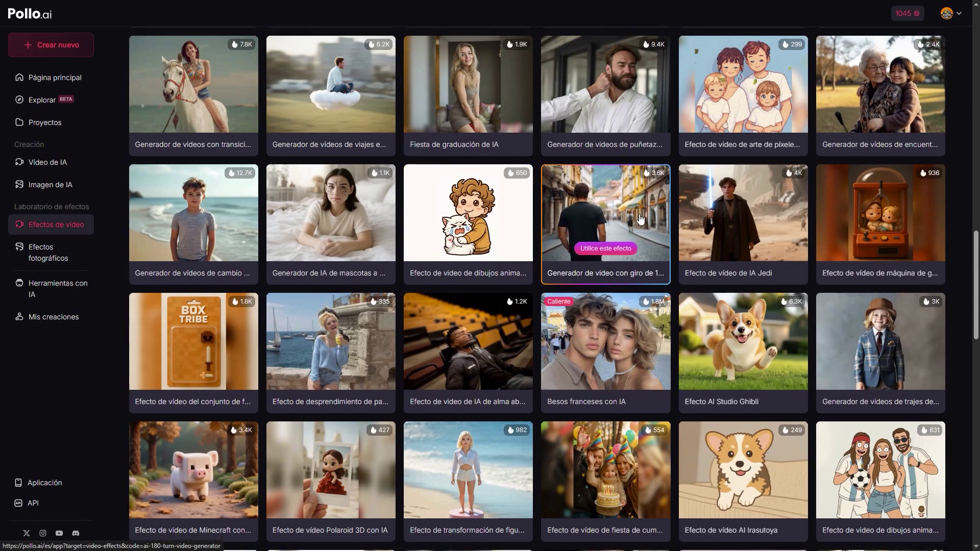
scroll(474, 190, down, 3)
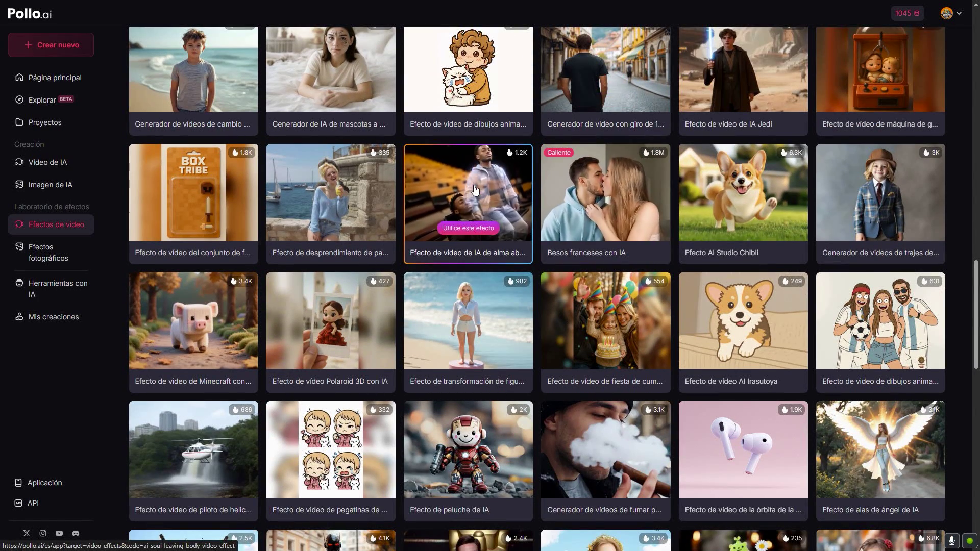
scroll(474, 209, down, 2)
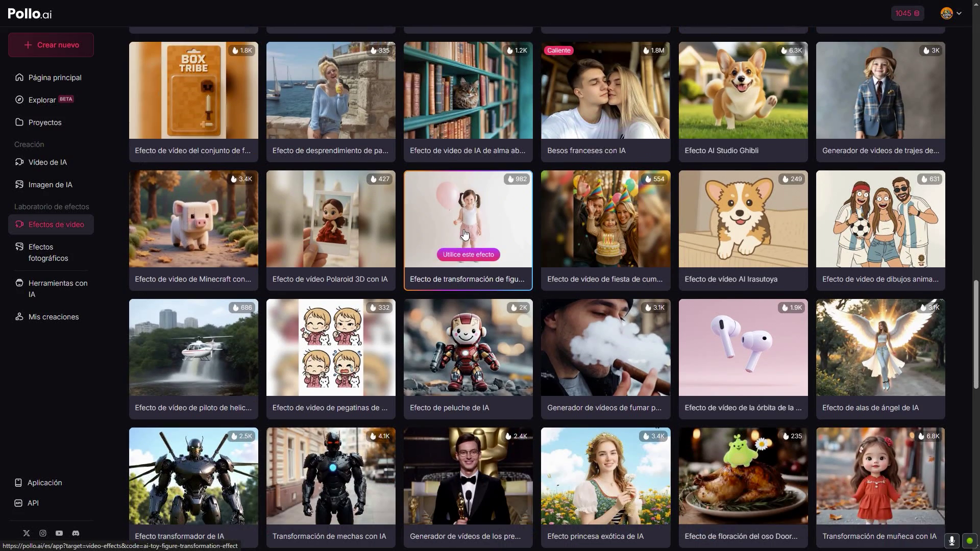
scroll(338, 227, down, 3)
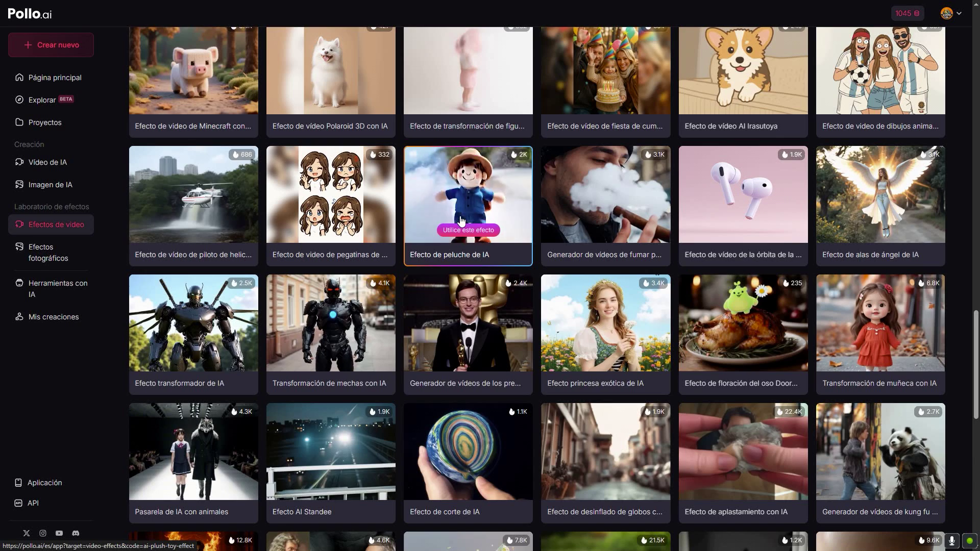
scroll(472, 346, down, 2)
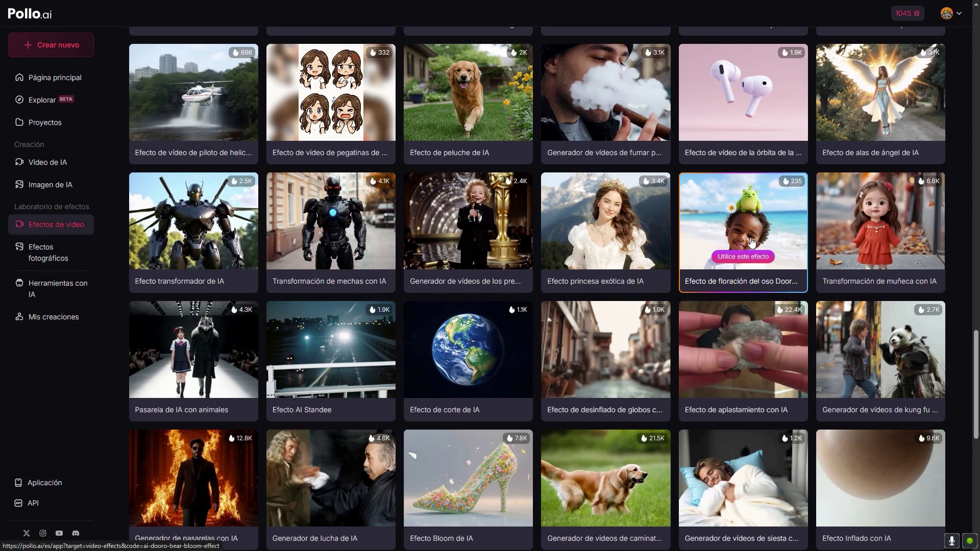
scroll(318, 364, down, 2)
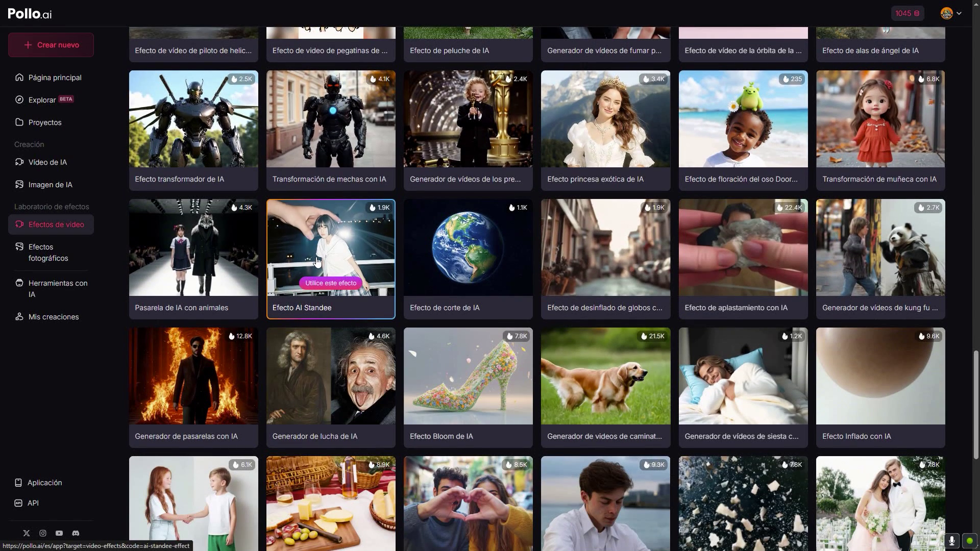